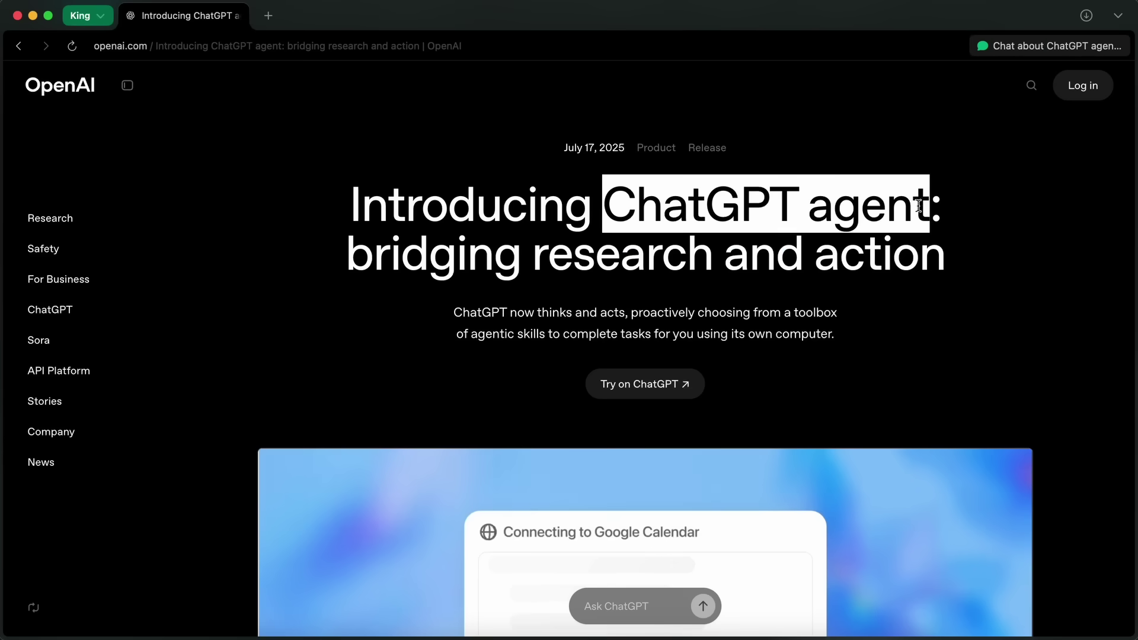
# Read the opening of the ChatGPT agent announcement and advance its video carousel twice.
pyautogui.click(780, 243)
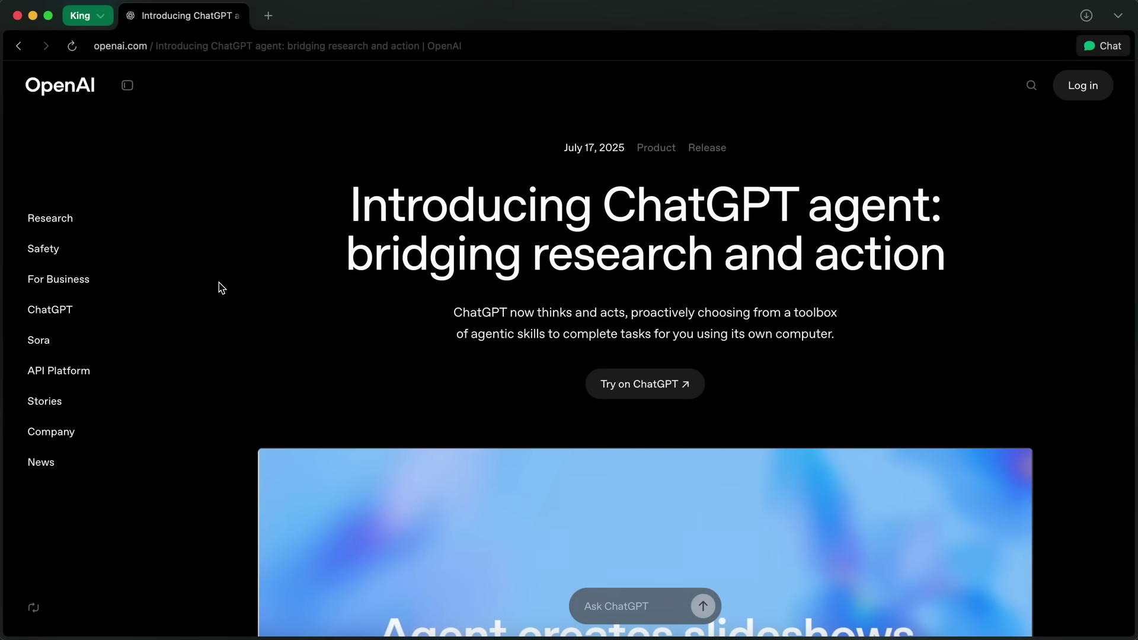
pyautogui.scroll(-2, 231, 339)
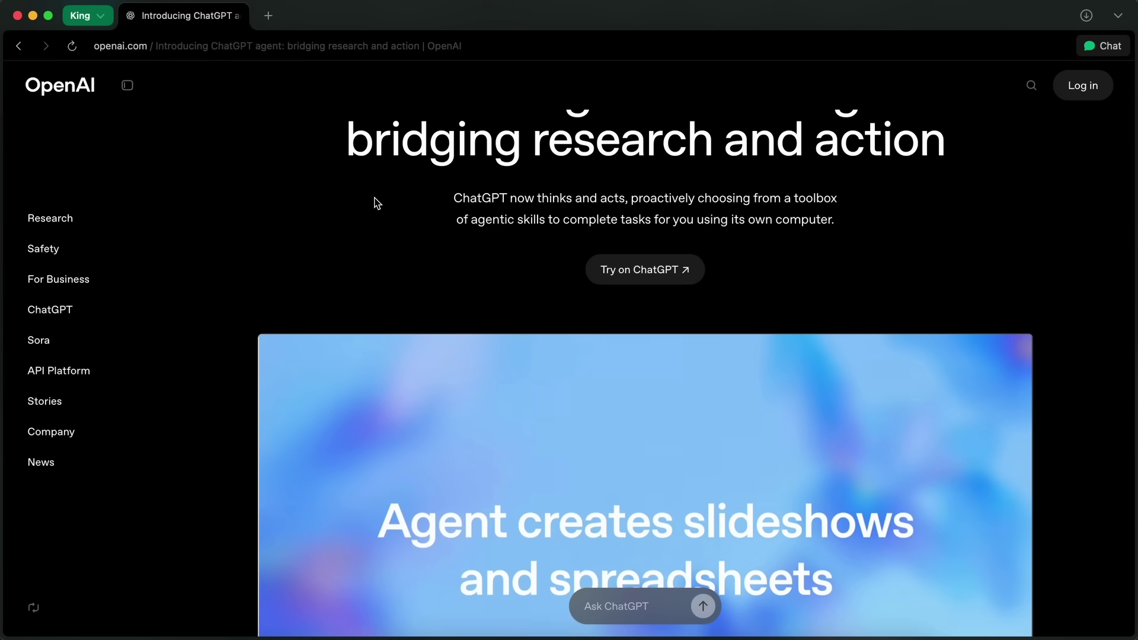
pyautogui.scroll(-5, 237, 338)
pyautogui.scroll(2, 237, 359)
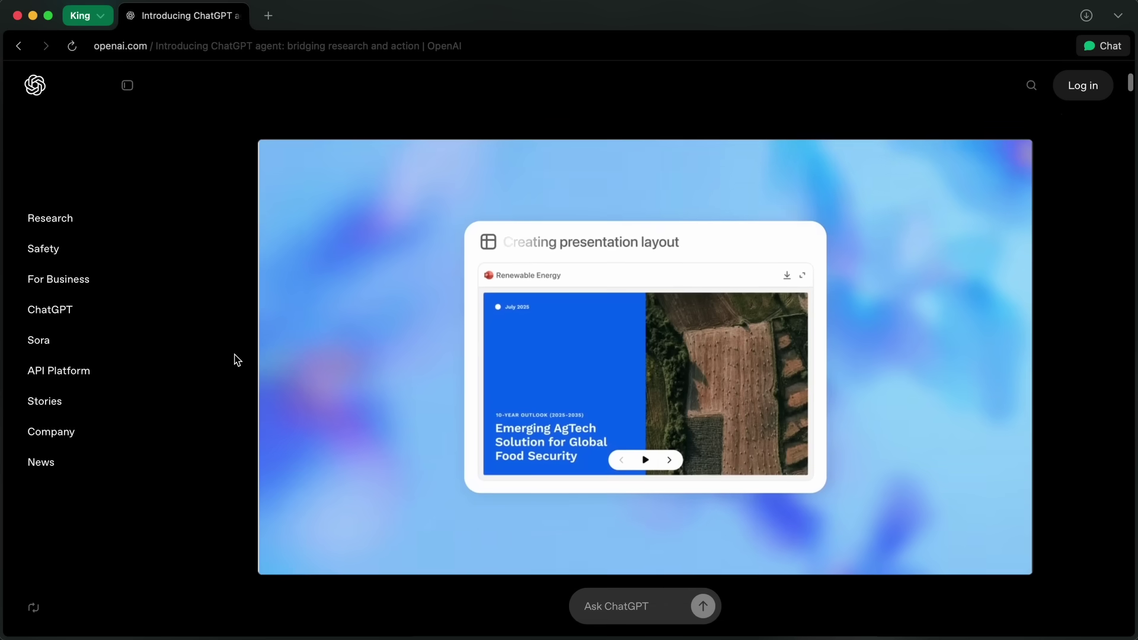
pyautogui.moveTo(462, 419)
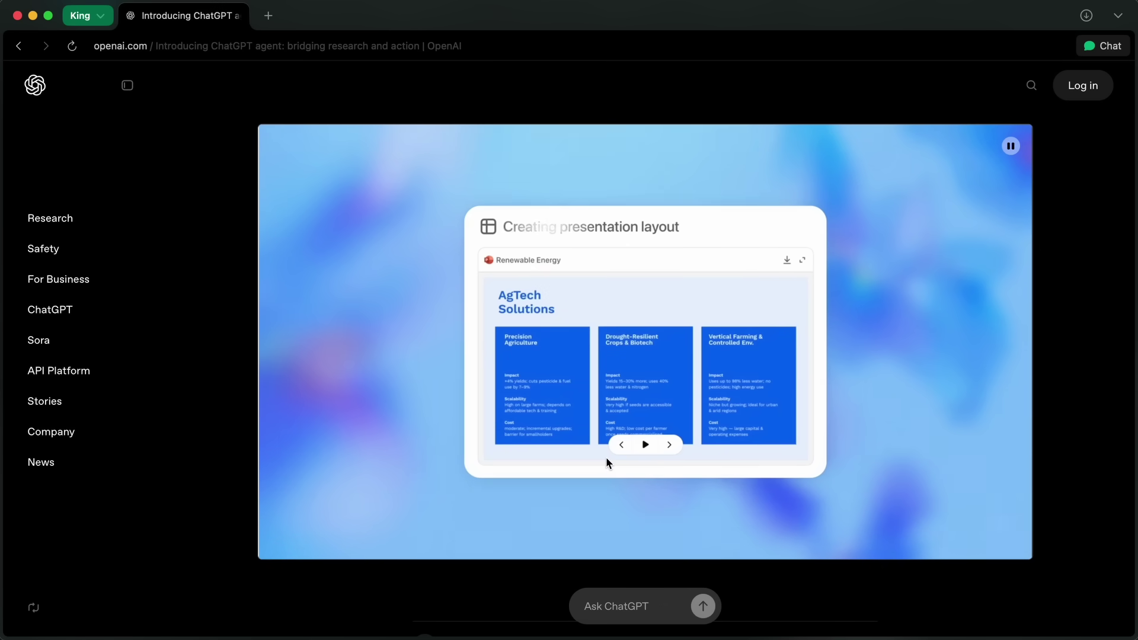
pyautogui.scroll(-8, 609, 413)
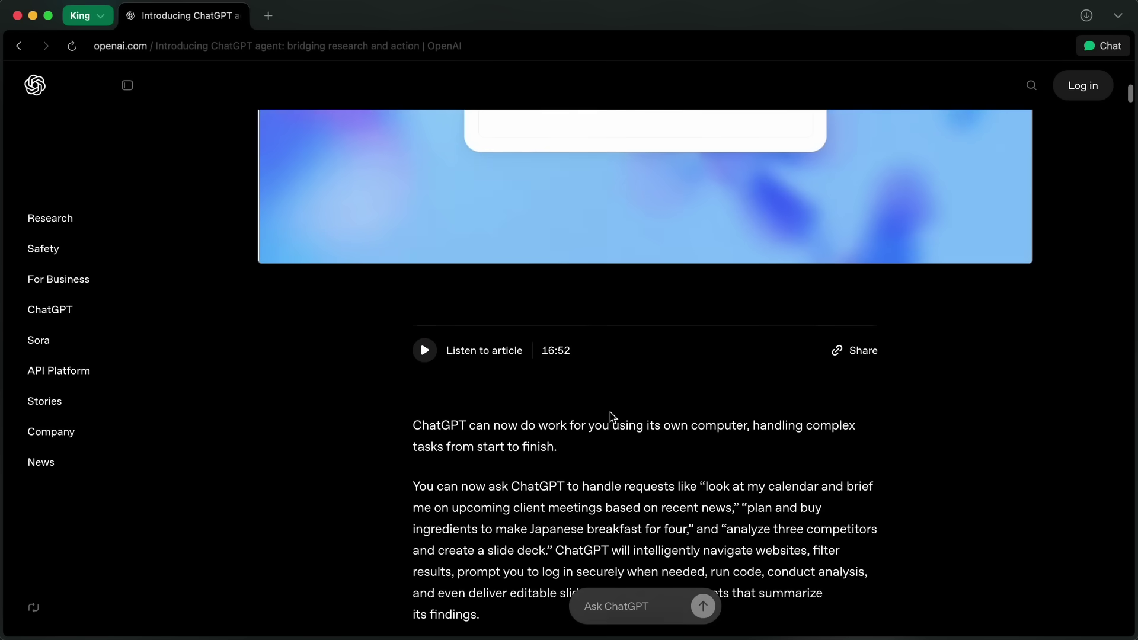
pyautogui.scroll(-10, 612, 415)
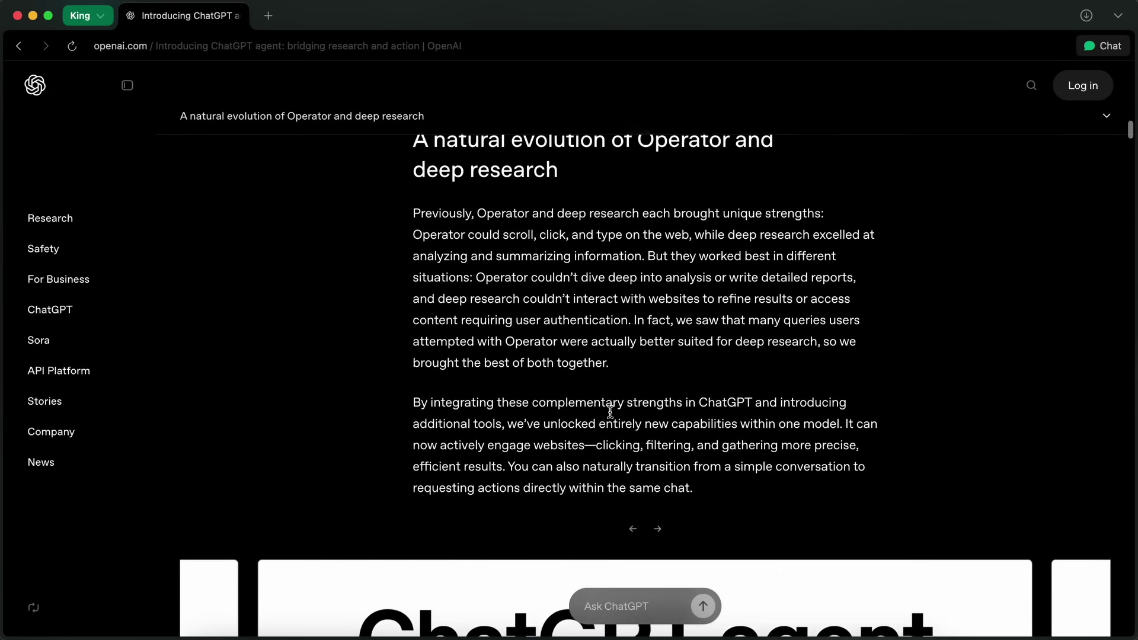
pyautogui.scroll(-9, 609, 411)
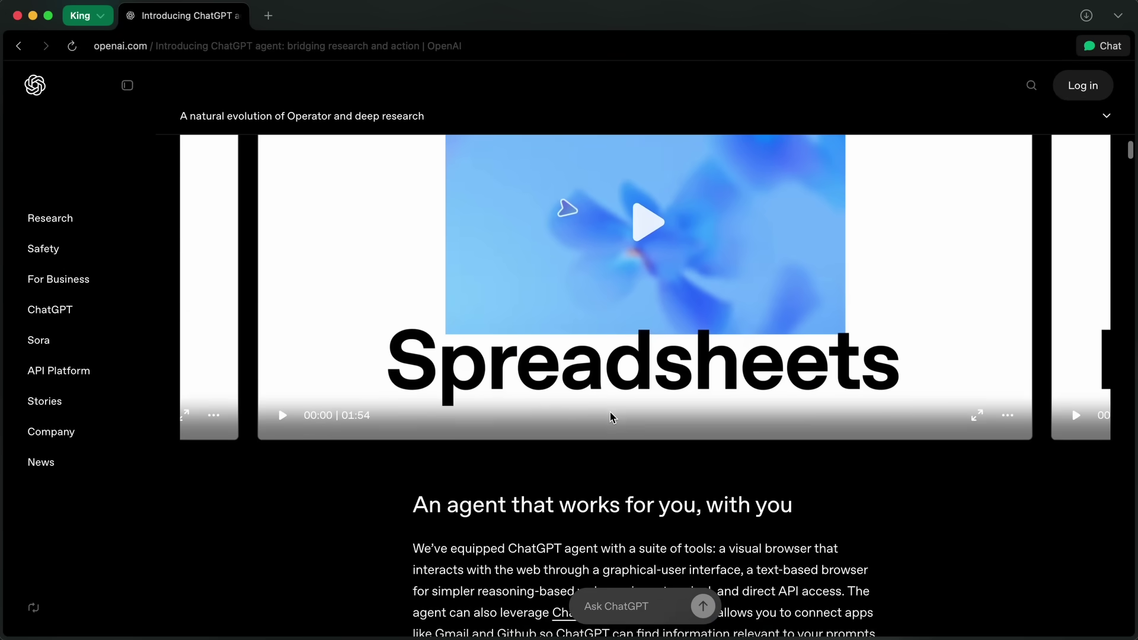
pyautogui.scroll(4, 611, 409)
pyautogui.click(658, 191)
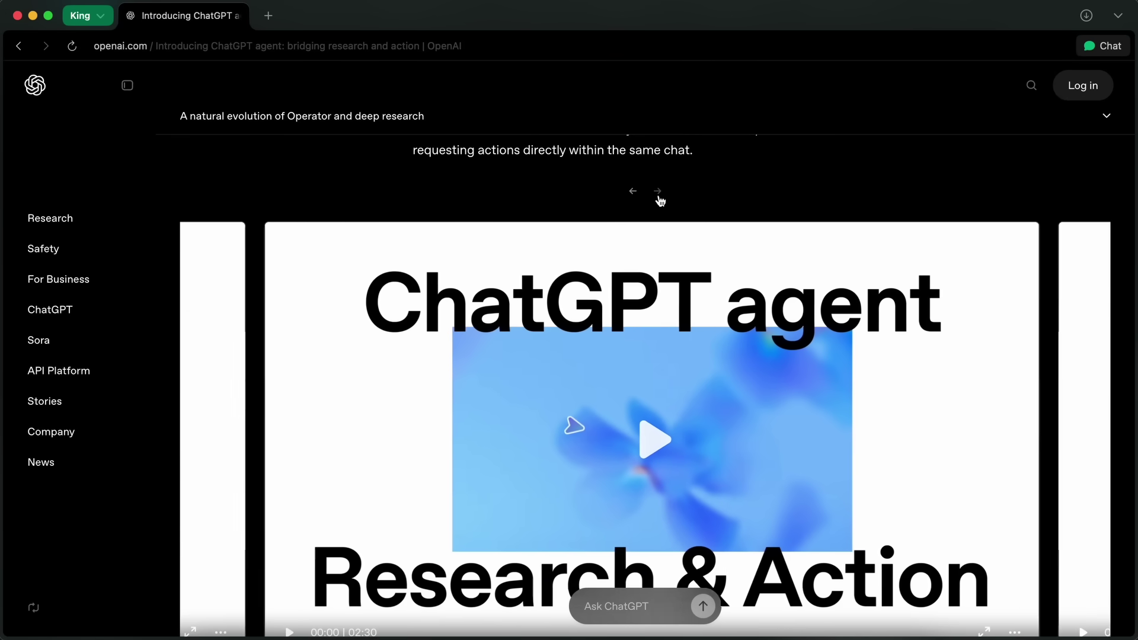
pyautogui.click(657, 192)
# Scroll through the benchmark charts down to the 'Novel capabilities, novel risks' section.
pyautogui.scroll(-12, 659, 202)
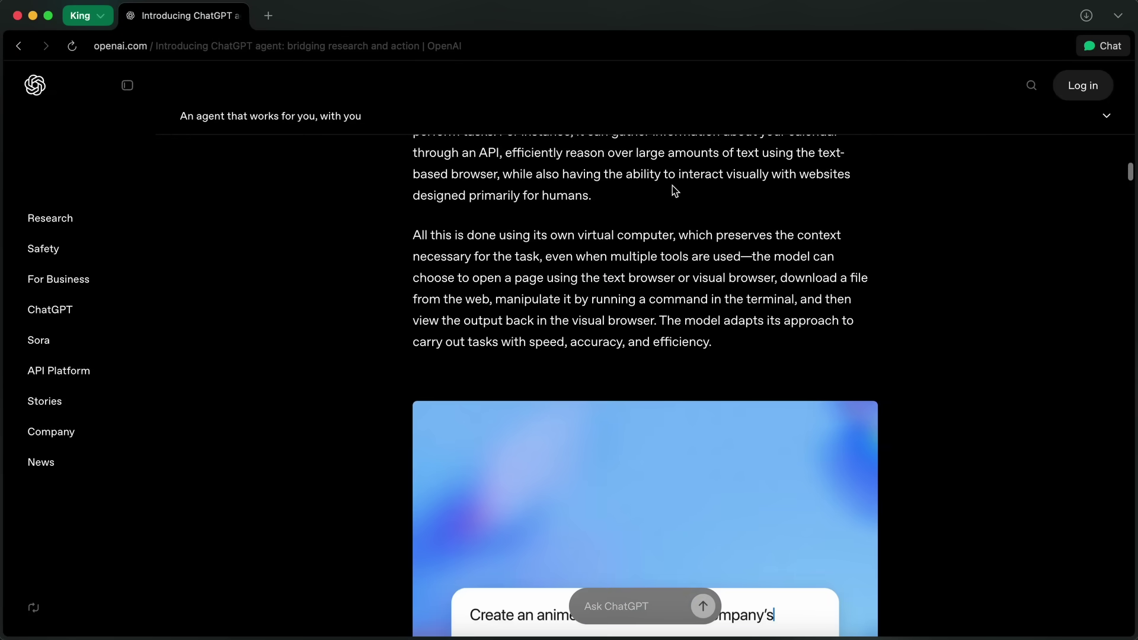
pyautogui.scroll(-3, 665, 368)
pyautogui.scroll(-12, 648, 379)
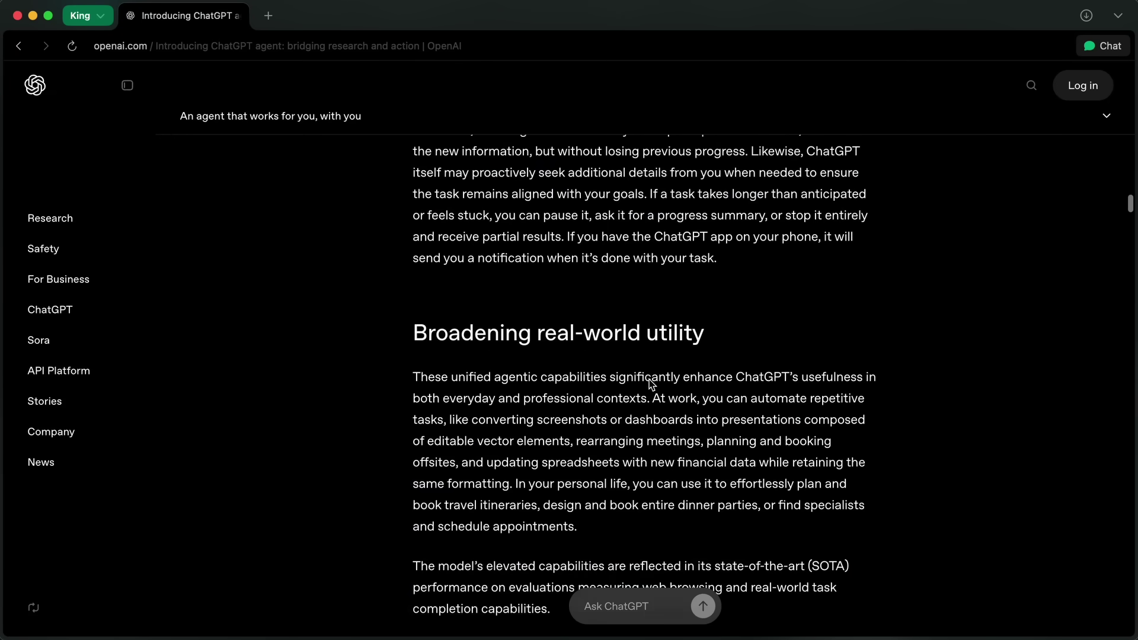
pyautogui.scroll(-6, 648, 379)
pyautogui.scroll(-5, 668, 356)
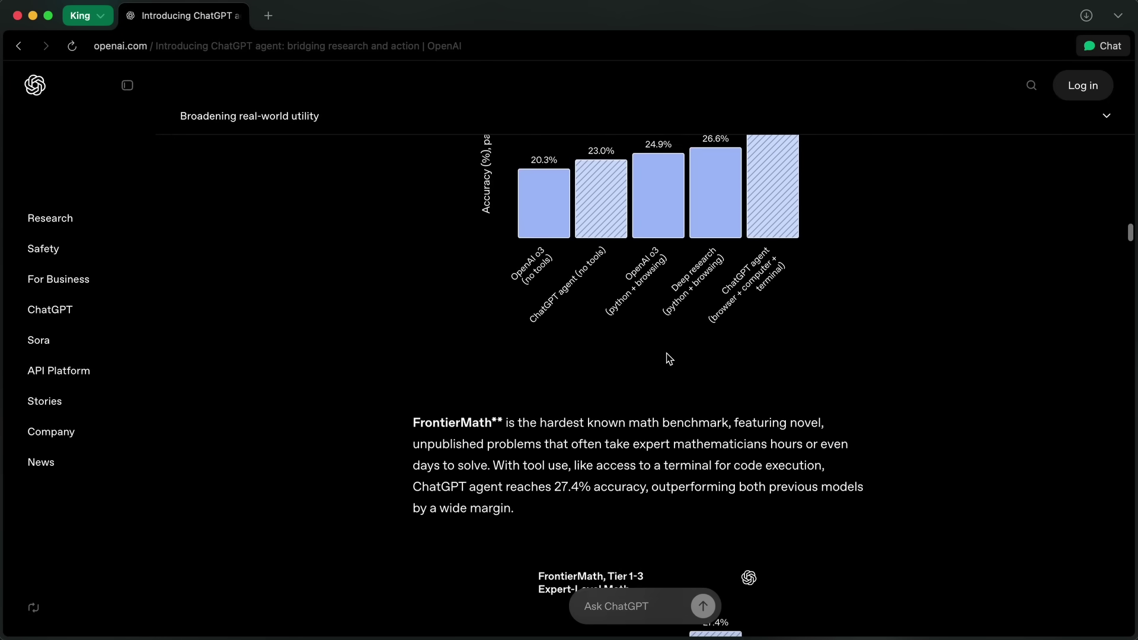
pyautogui.scroll(3, 685, 328)
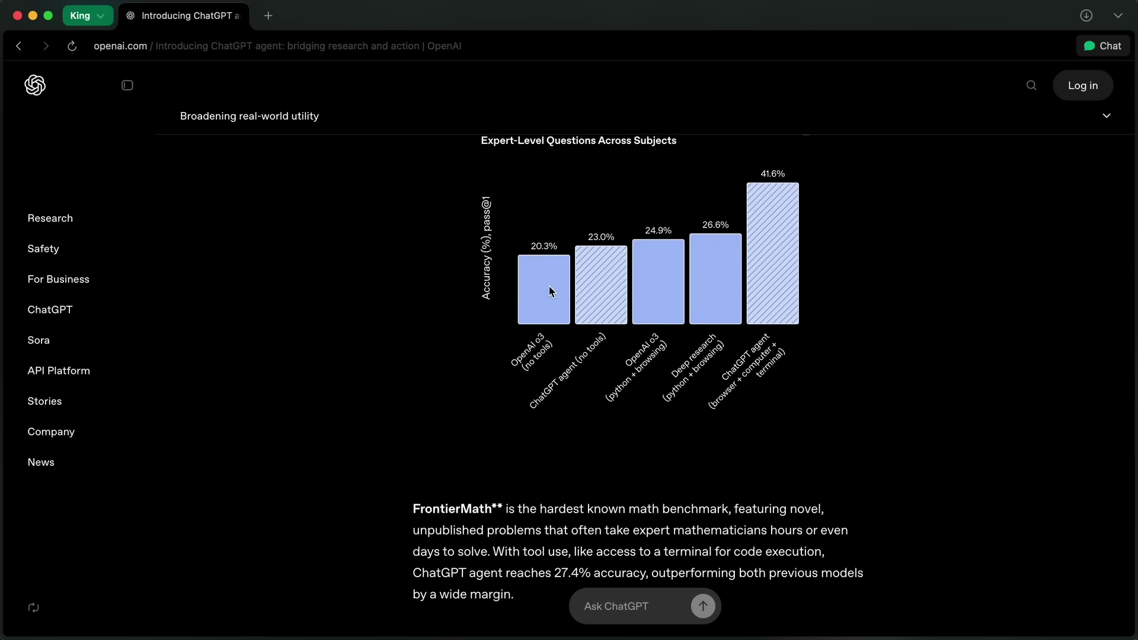
pyautogui.scroll(-15, 548, 286)
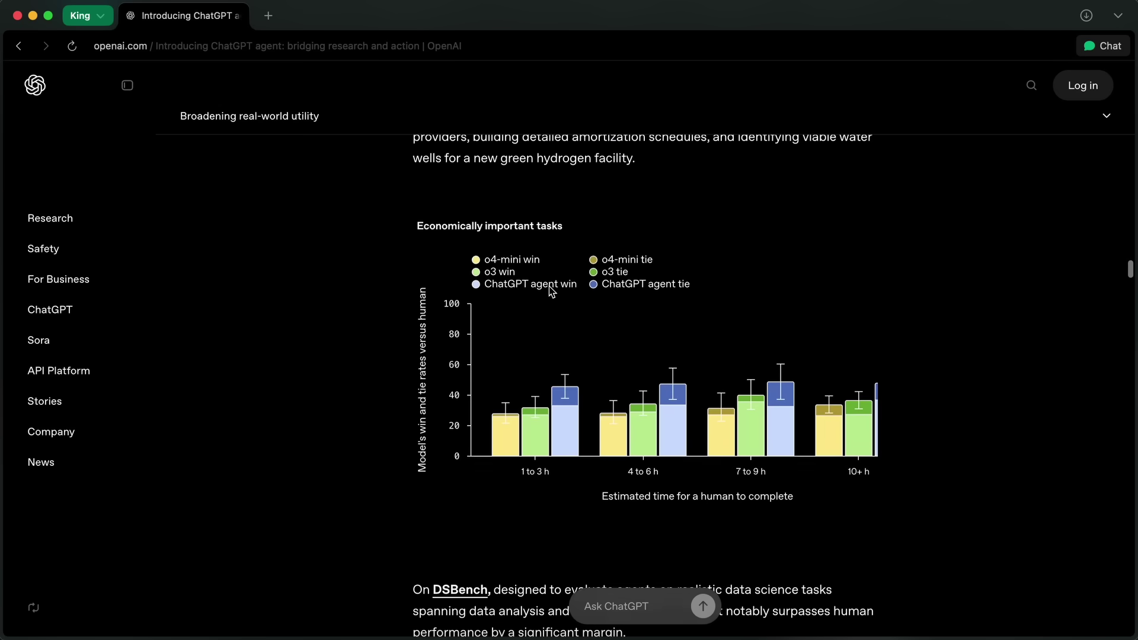
pyautogui.scroll(-14, 551, 290)
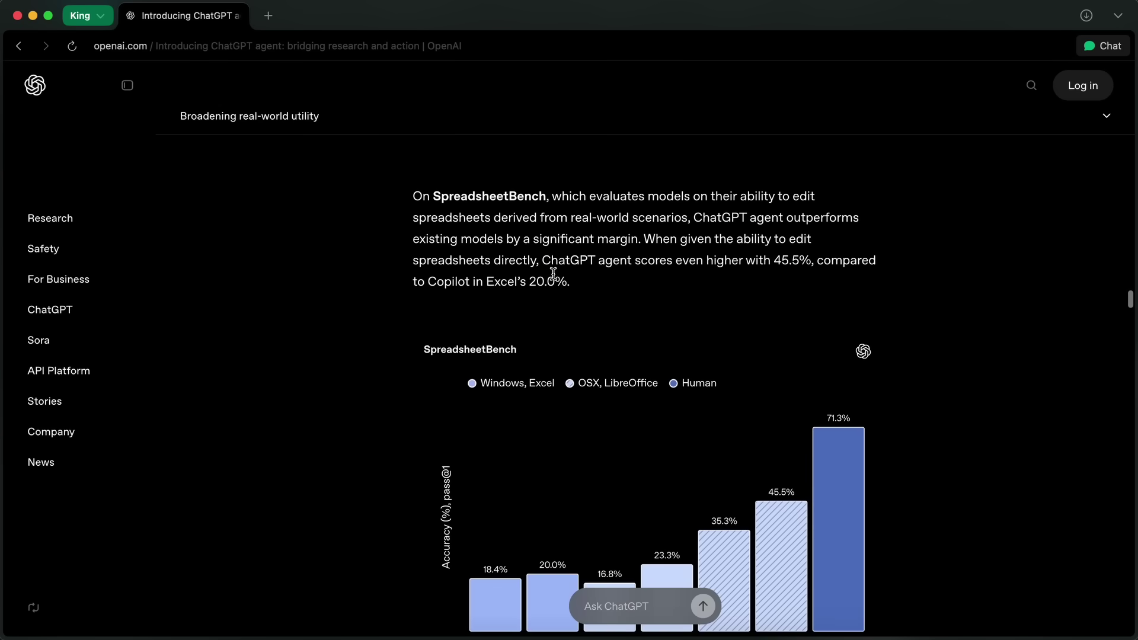
pyautogui.scroll(-15, 553, 274)
pyautogui.scroll(-6, 553, 274)
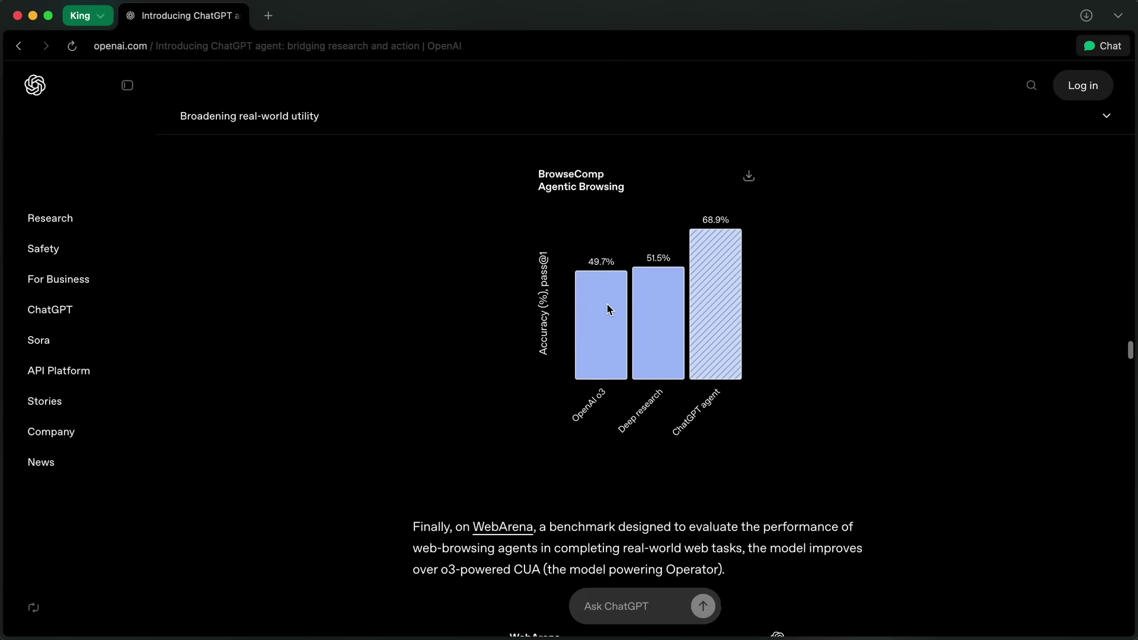
pyautogui.scroll(-7, 607, 304)
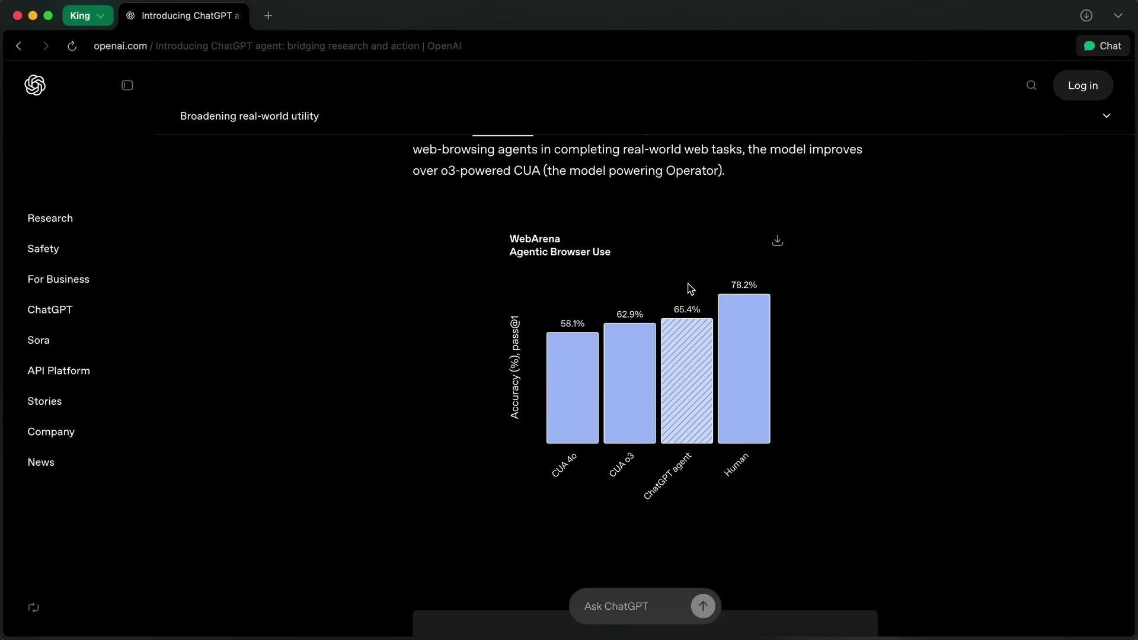
pyautogui.scroll(-8, 687, 286)
pyautogui.scroll(-11, 696, 284)
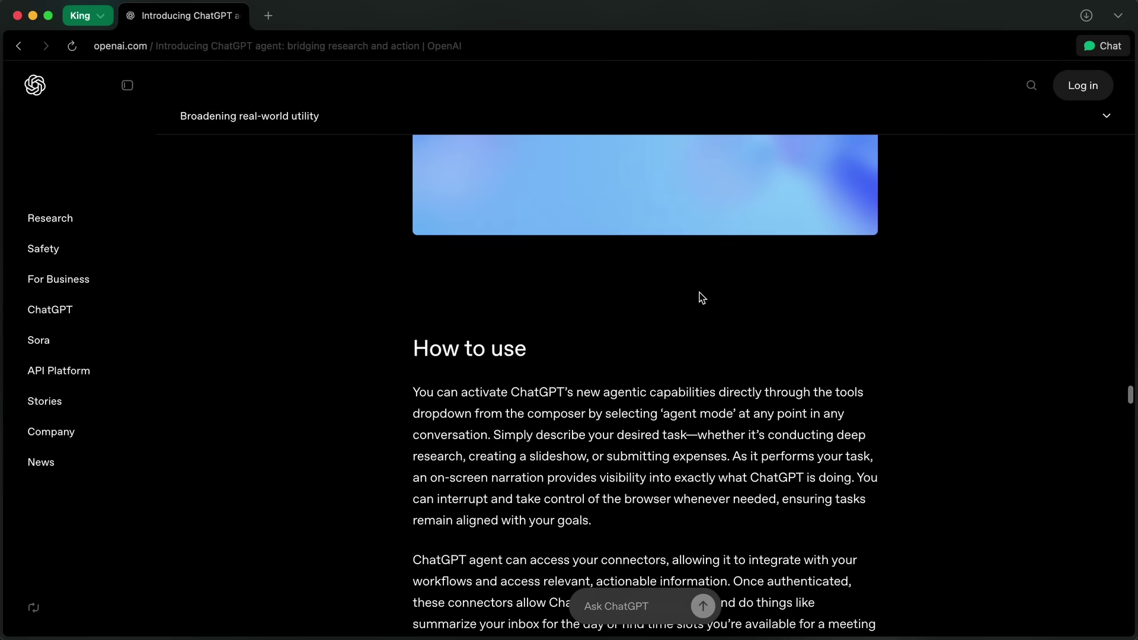
pyautogui.scroll(-8, 716, 291)
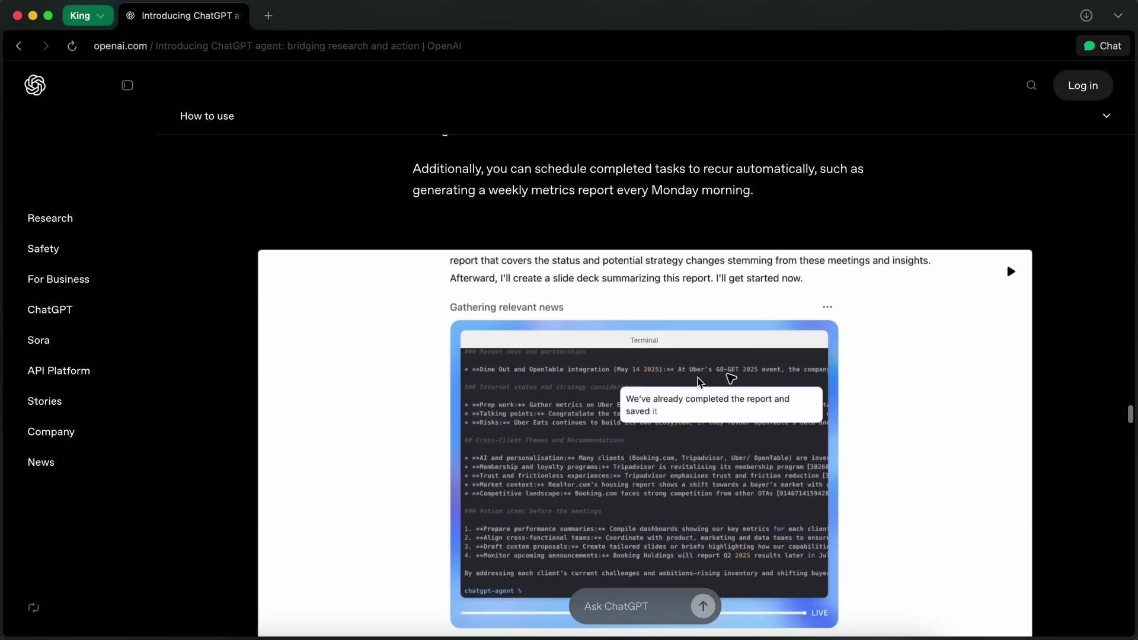
pyautogui.scroll(-7, 706, 371)
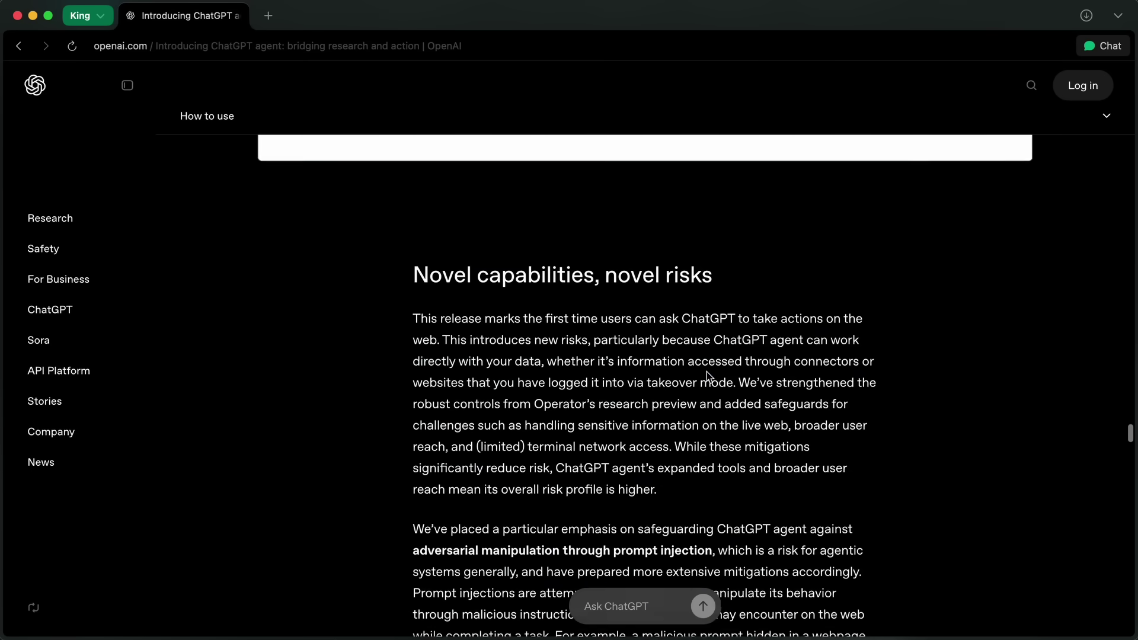
pyautogui.scroll(1, 722, 359)
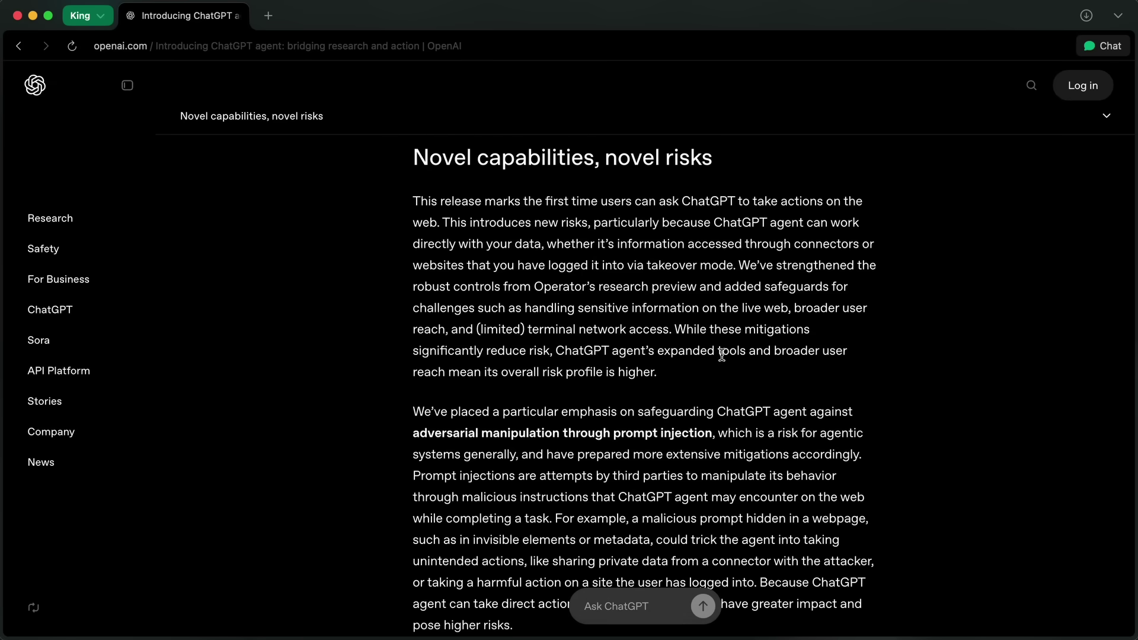
pyautogui.scroll(1, 723, 352)
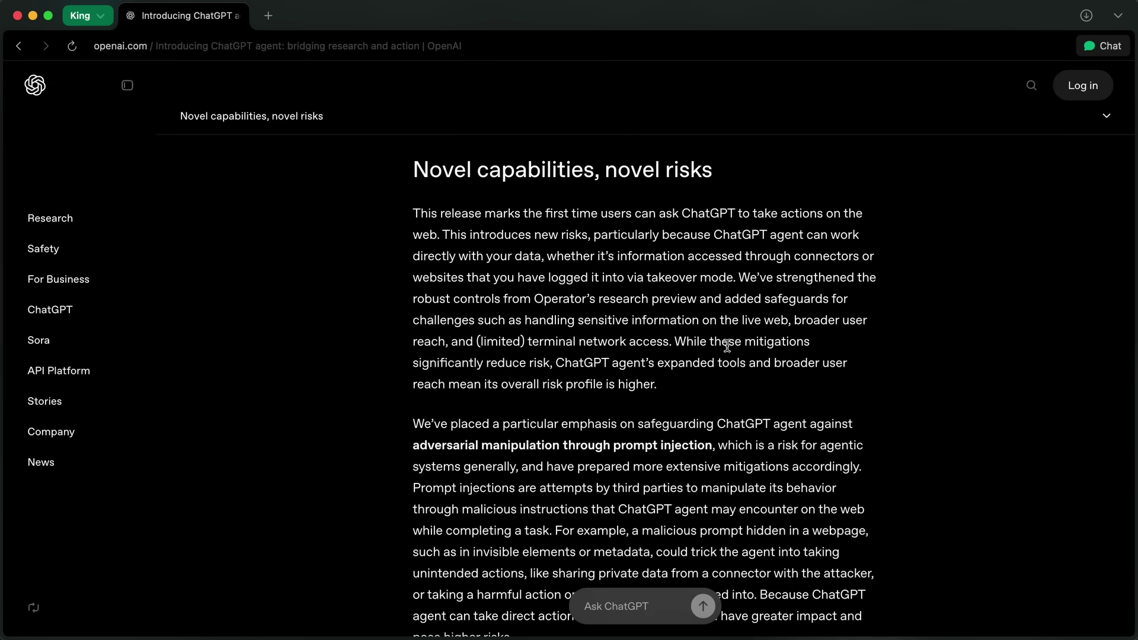
pyautogui.scroll(-15, 735, 363)
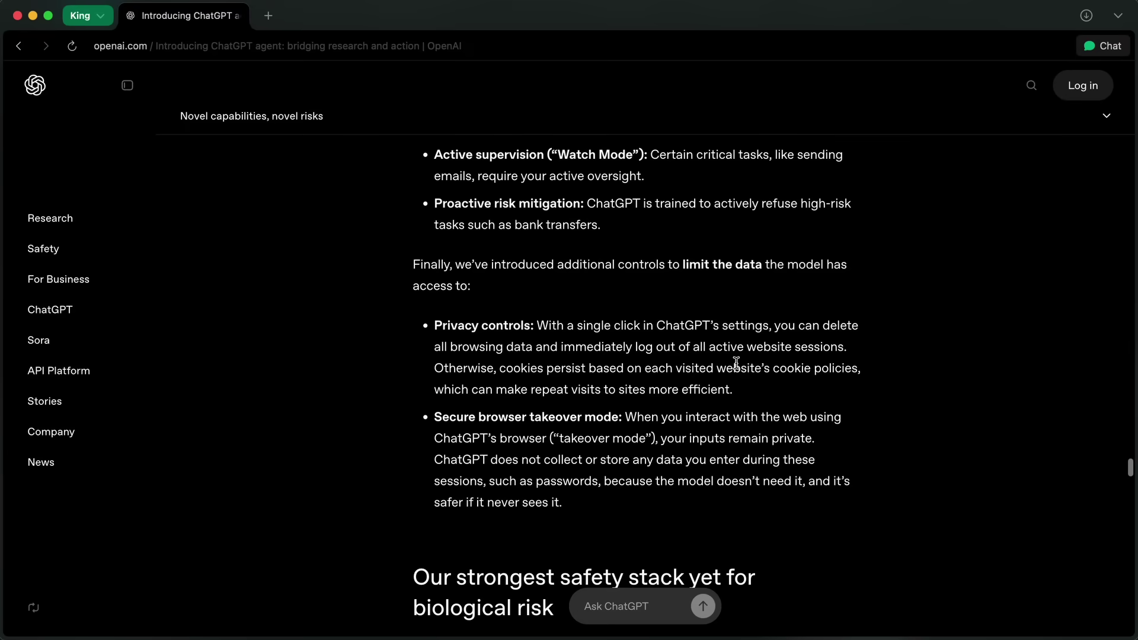
pyautogui.scroll(-3, 736, 417)
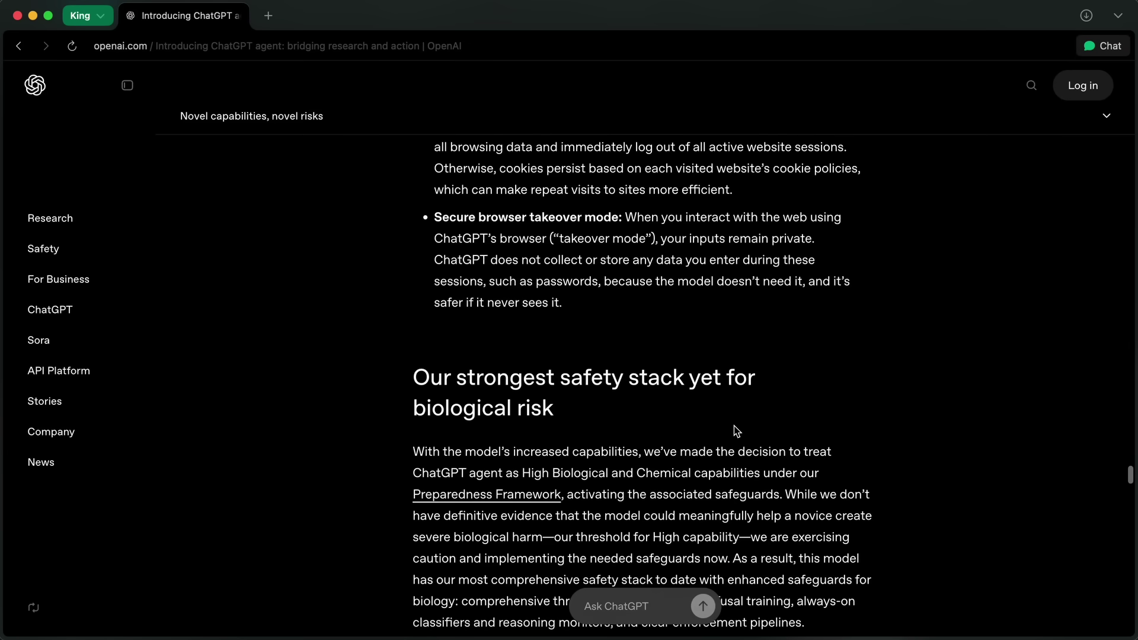
pyautogui.scroll(-10, 737, 430)
pyautogui.scroll(20, 737, 430)
pyautogui.scroll(-12, 734, 428)
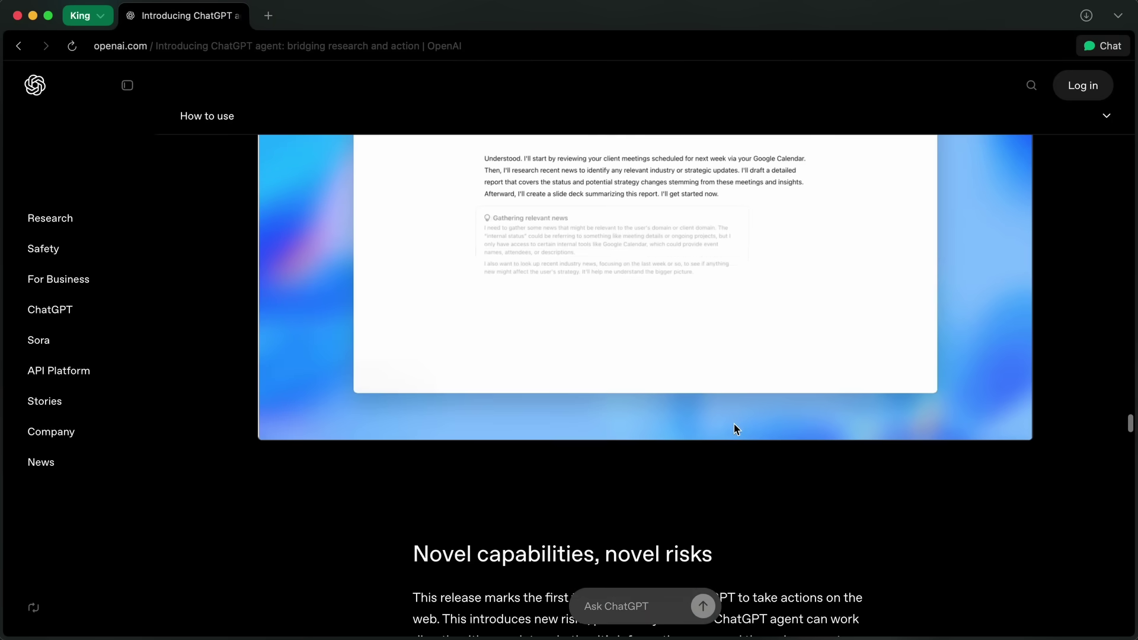
pyautogui.scroll(3, 733, 424)
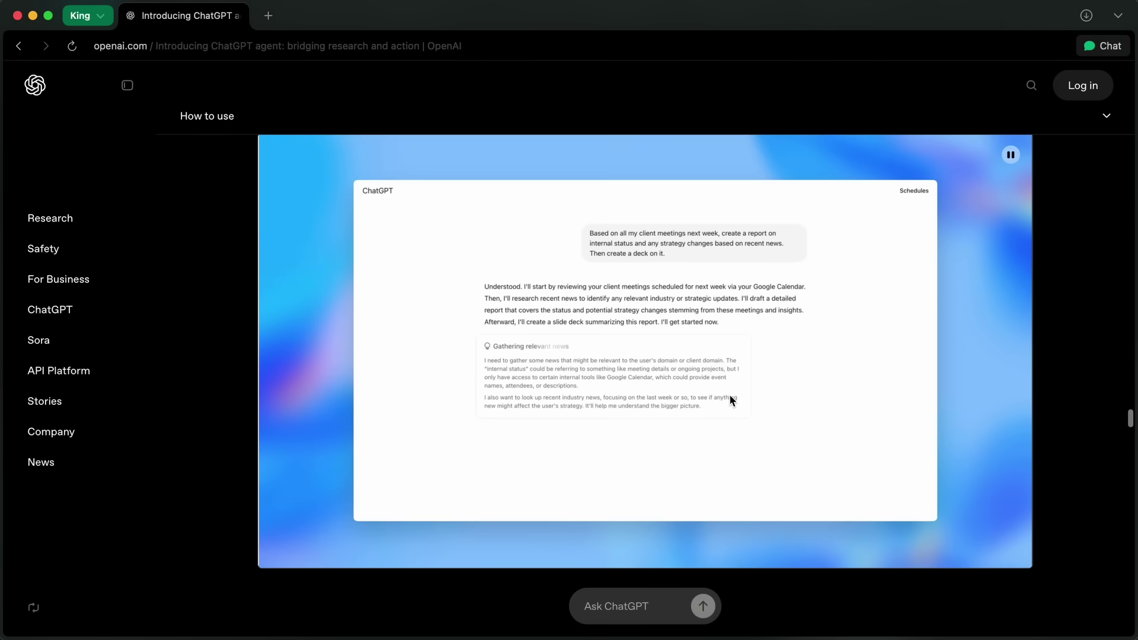
pyautogui.scroll(1, 741, 404)
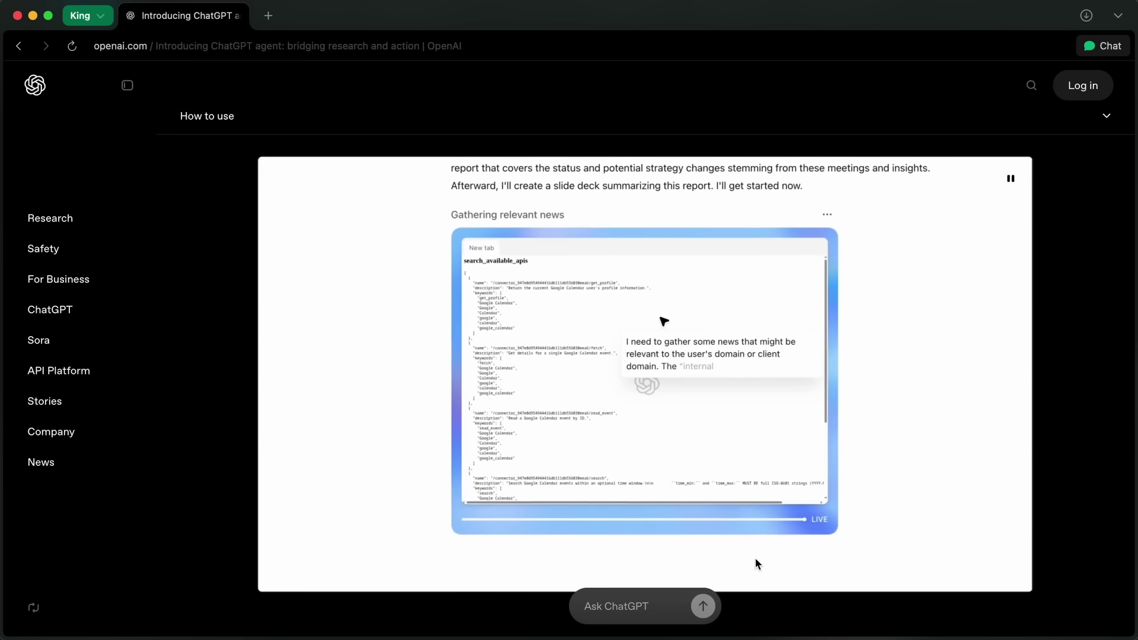
pyautogui.scroll(-10, 748, 566)
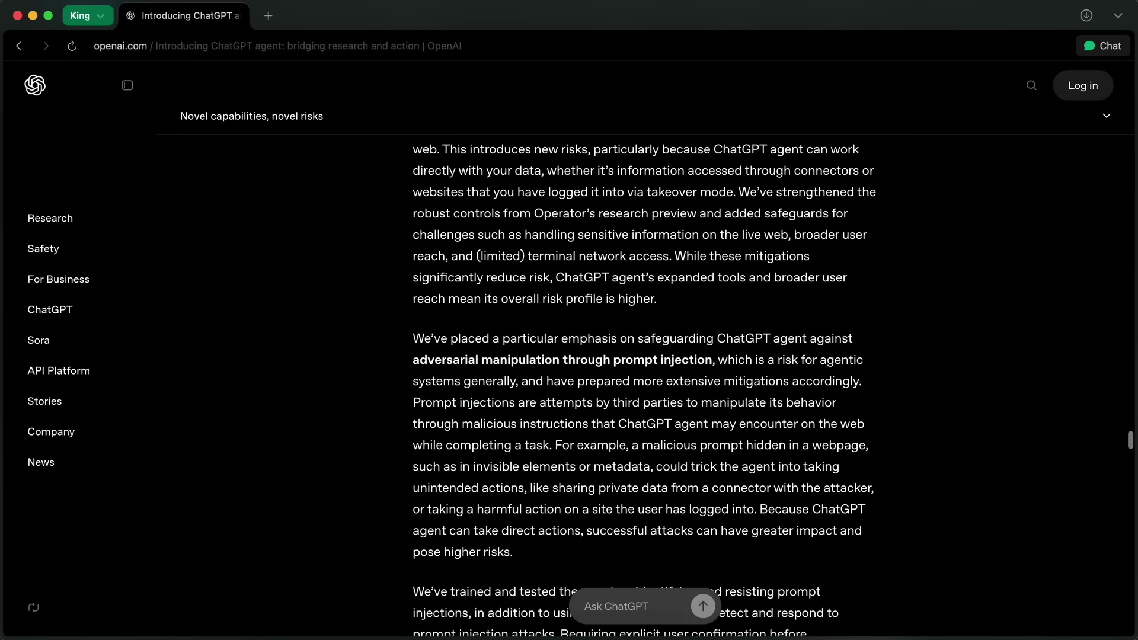
pyautogui.click(744, 634)
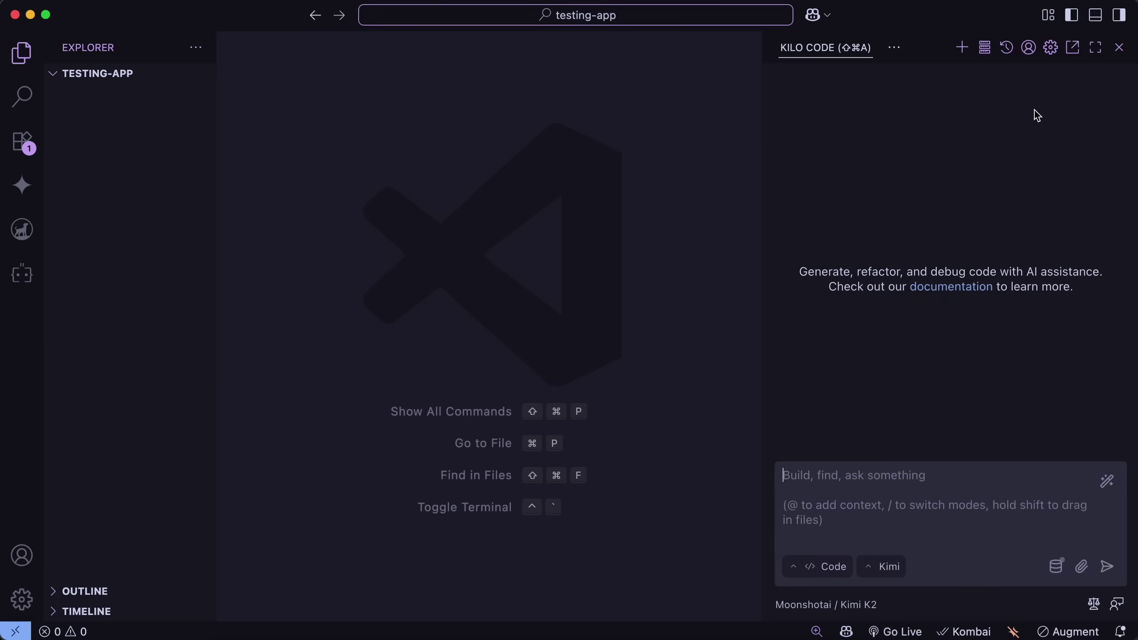
# Search 'kimi' in Kilo Code's model list and select moonshotai/kimi-k2.
pyautogui.click(1050, 47)
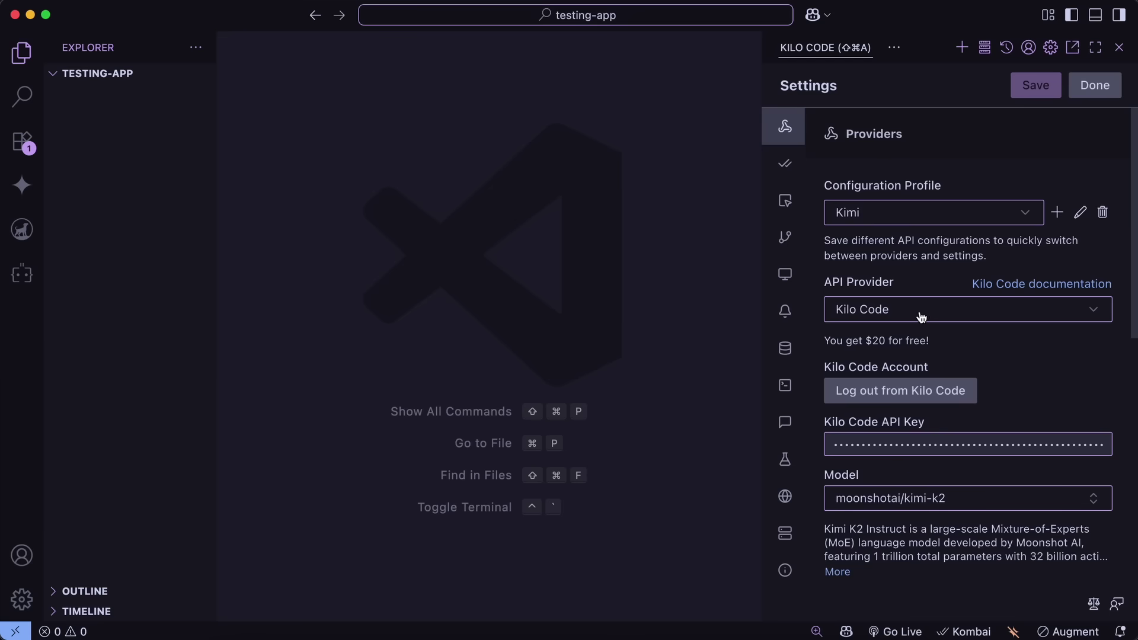
pyautogui.scroll(-5, 1015, 327)
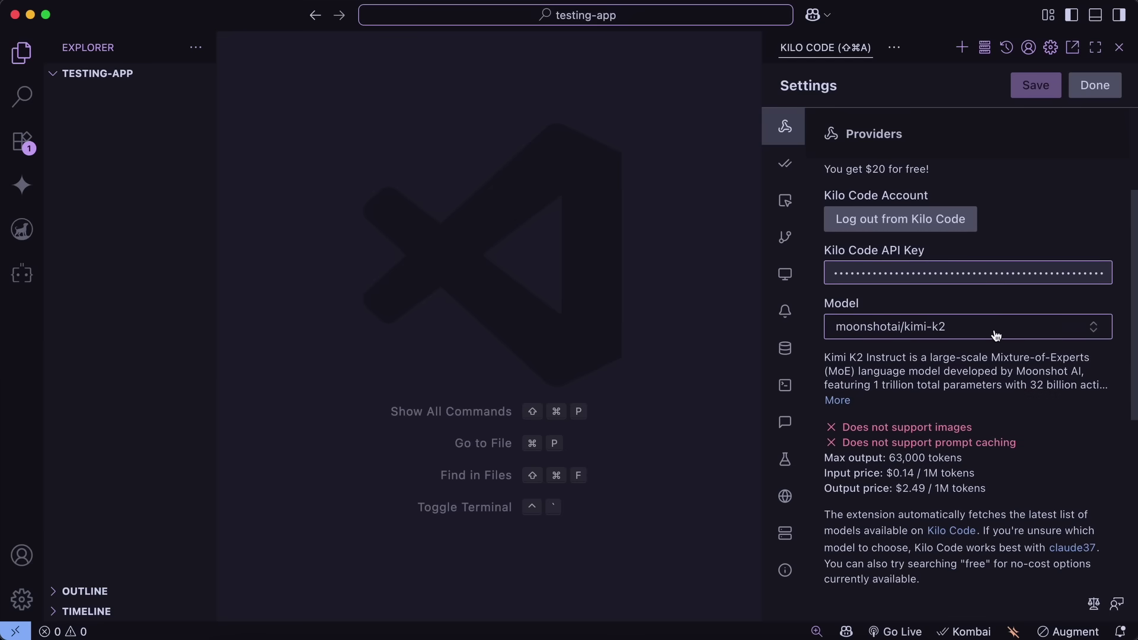
pyautogui.click(995, 330)
pyautogui.write('kimi')
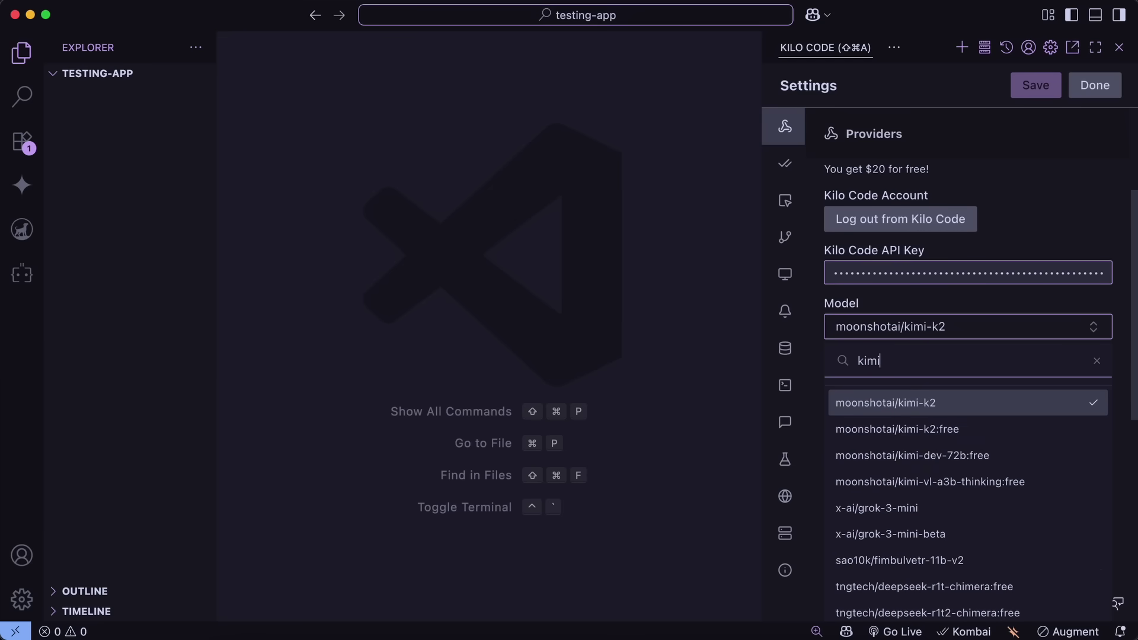
pyautogui.click(956, 401)
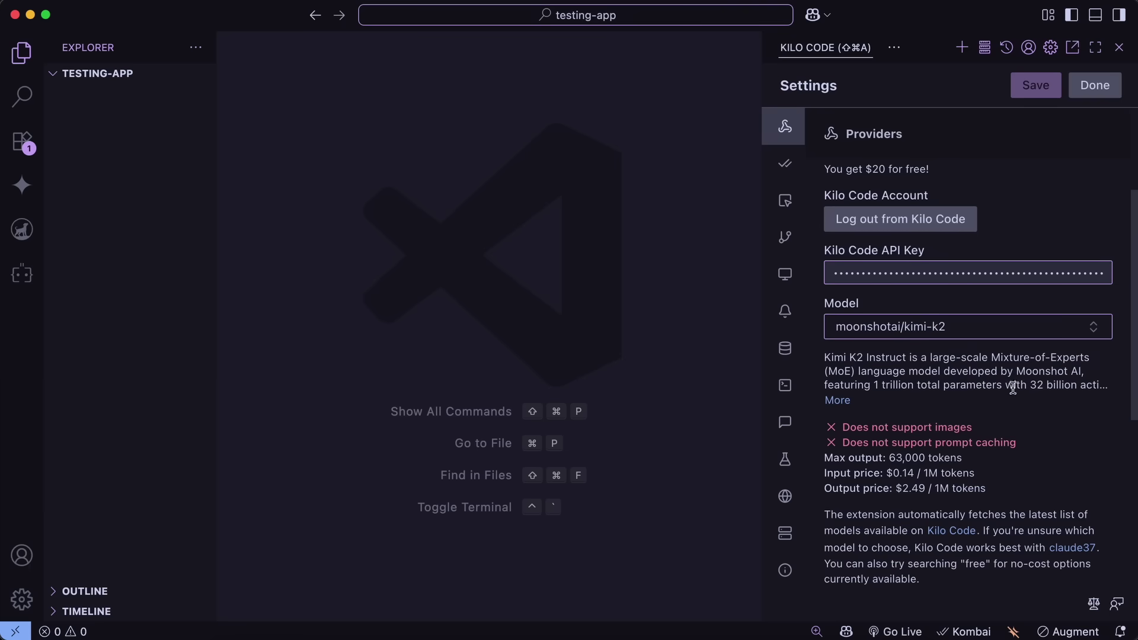
# Review the Kimi K2 model details, keep kimi-k2 selected, and close the settings with Done.
pyautogui.scroll(-5, 1006, 382)
pyautogui.moveTo(987, 347); pyautogui.dragTo(828, 313)
pyautogui.scroll(-4, 828, 313)
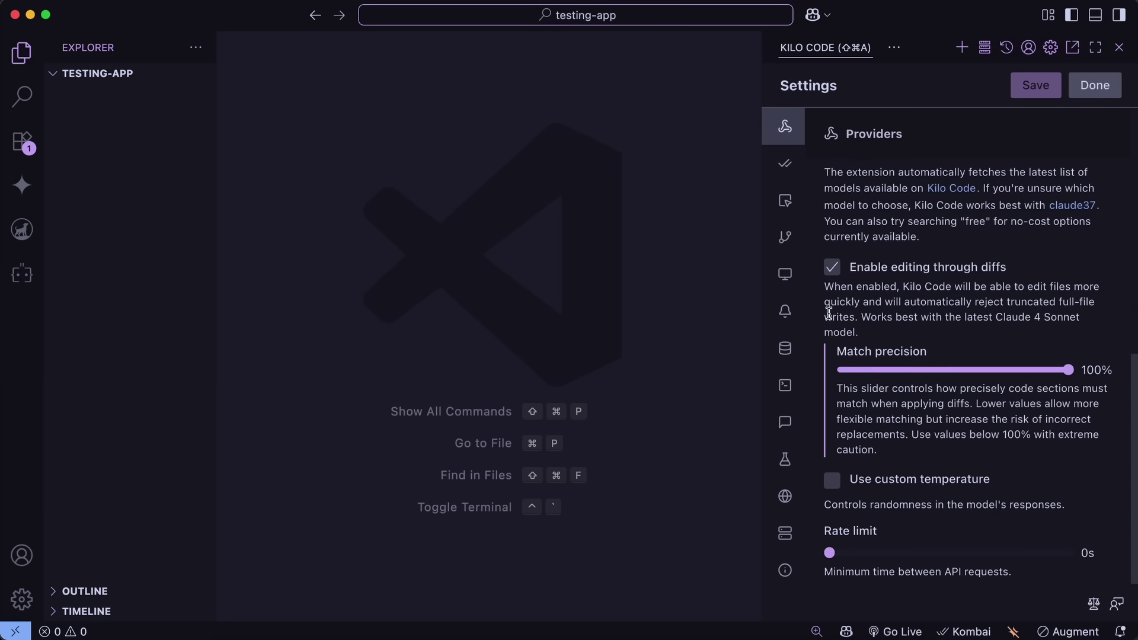
pyautogui.scroll(7, 829, 313)
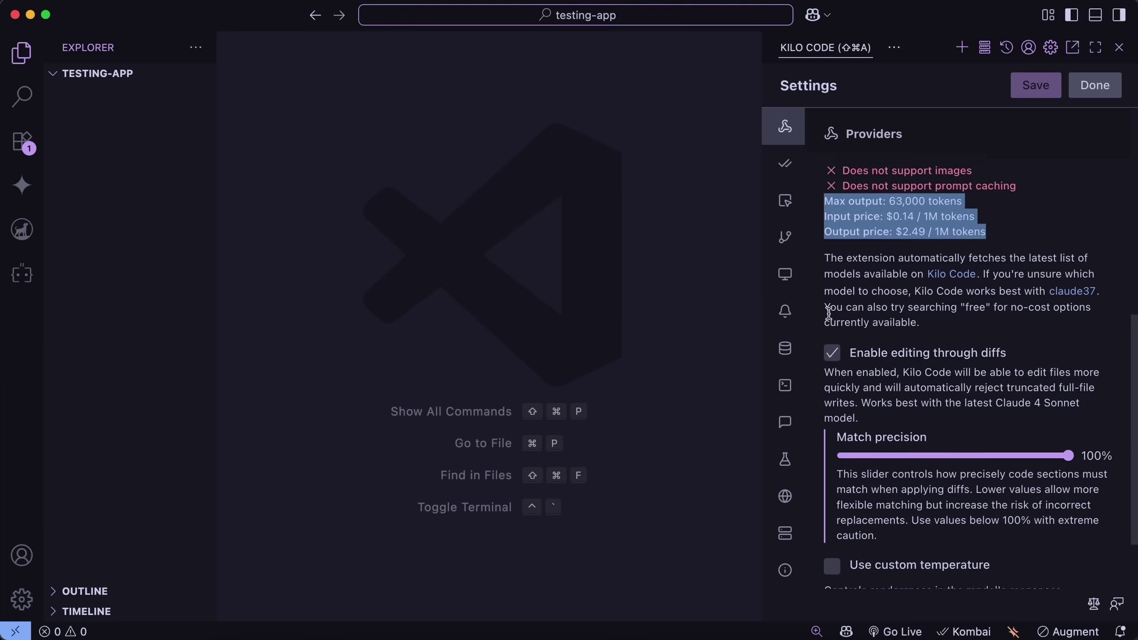
pyautogui.scroll(1, 854, 311)
pyautogui.click(903, 407)
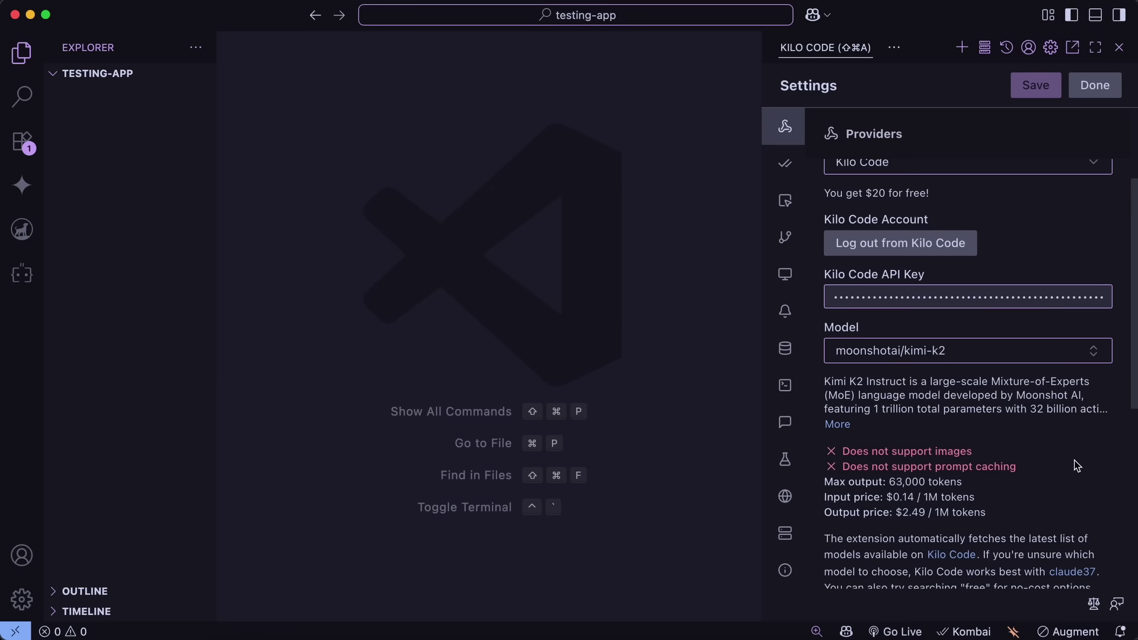
pyautogui.scroll(1, 1083, 459)
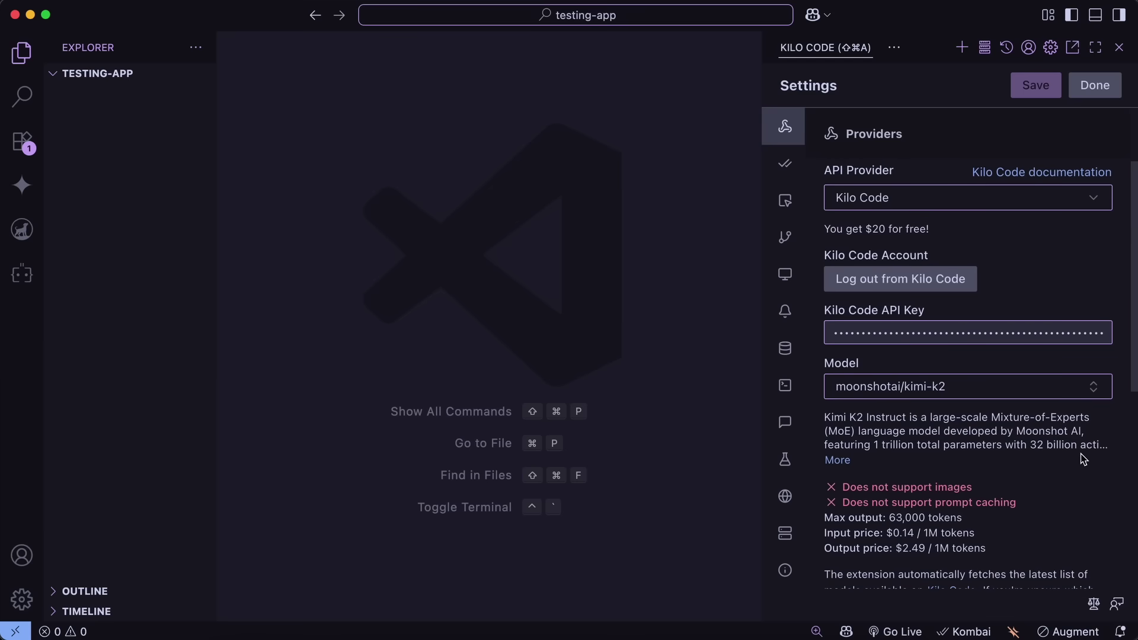
pyautogui.click(1071, 390)
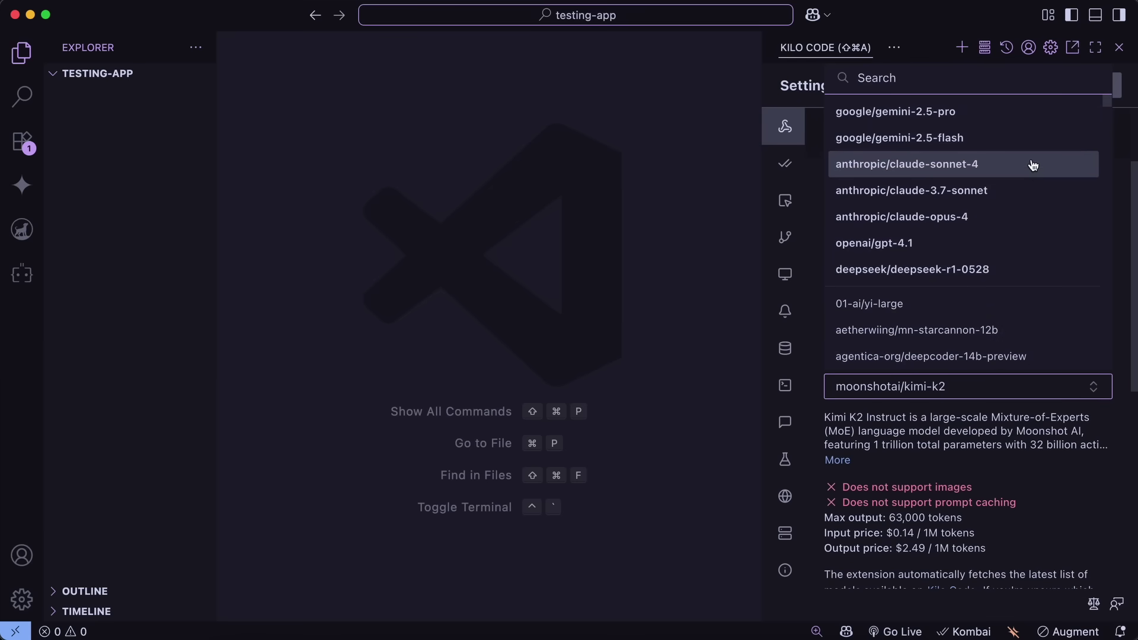
pyautogui.click(1012, 533)
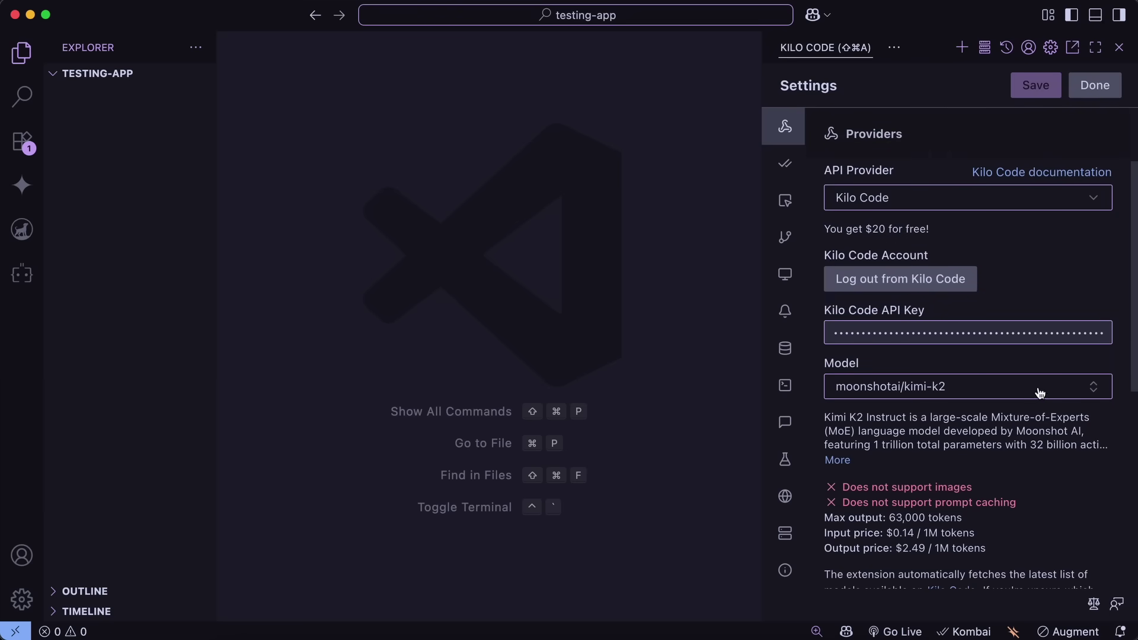
pyautogui.click(1092, 87)
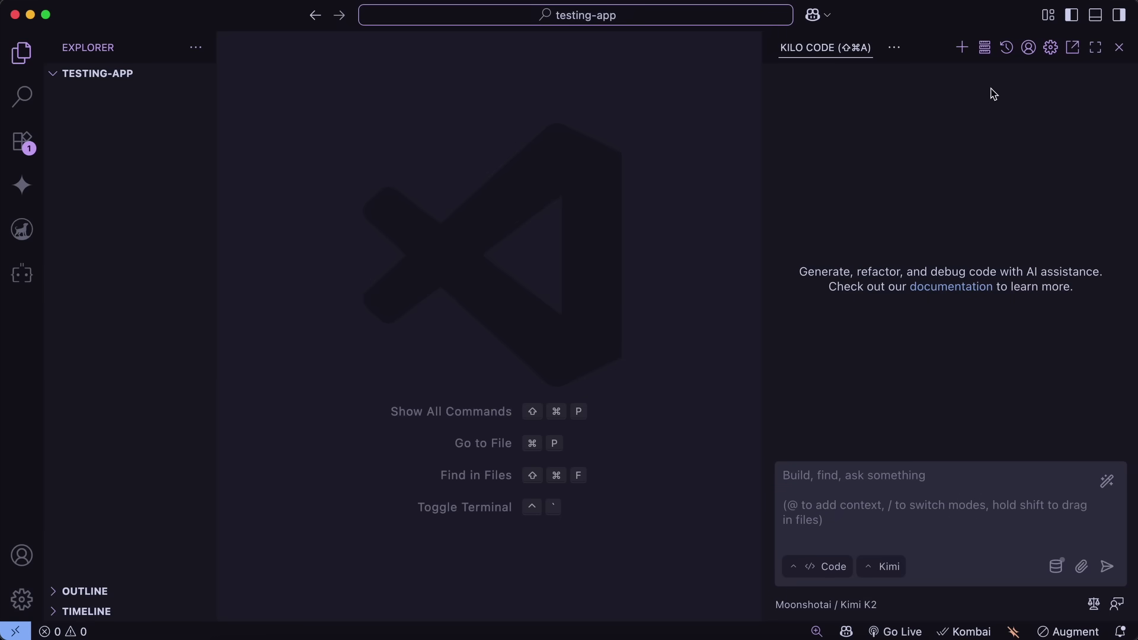
# Open the global mcp_settings.json from Kilo Code's MCP Servers overview via Edit Global MCP.
pyautogui.click(984, 48)
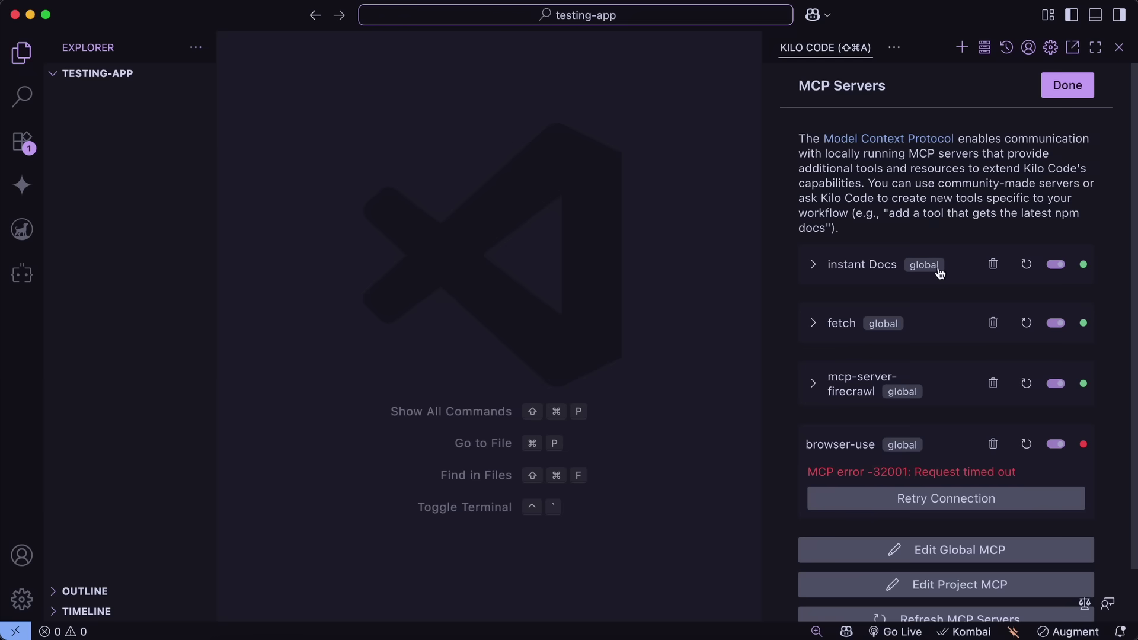
pyautogui.scroll(-2, 928, 286)
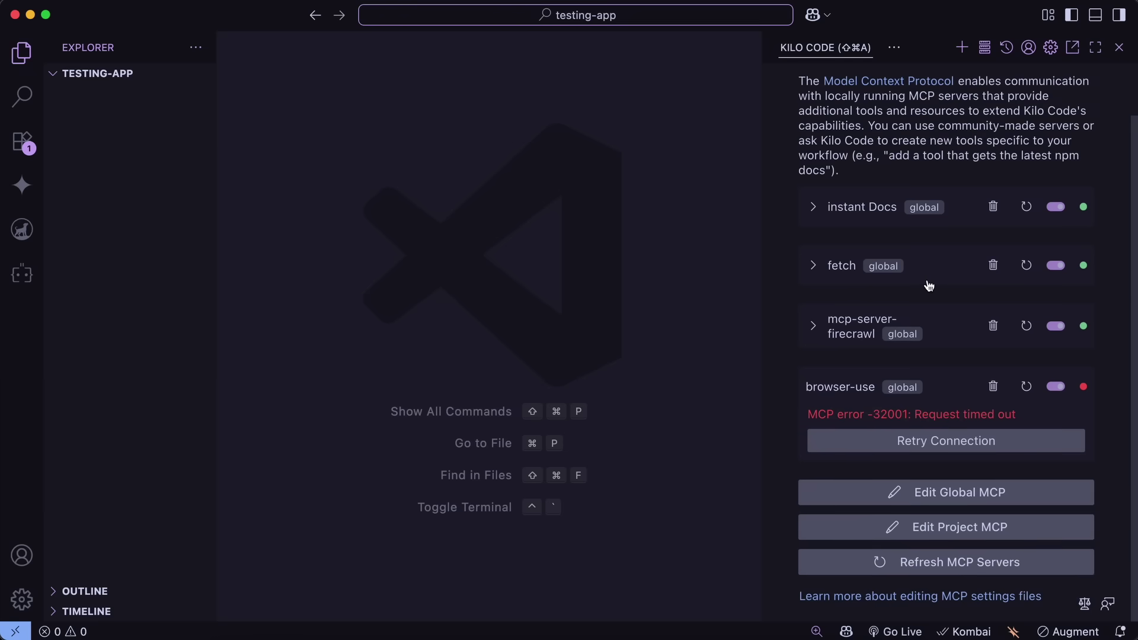
pyautogui.click(954, 499)
pyautogui.scroll(2, 957, 314)
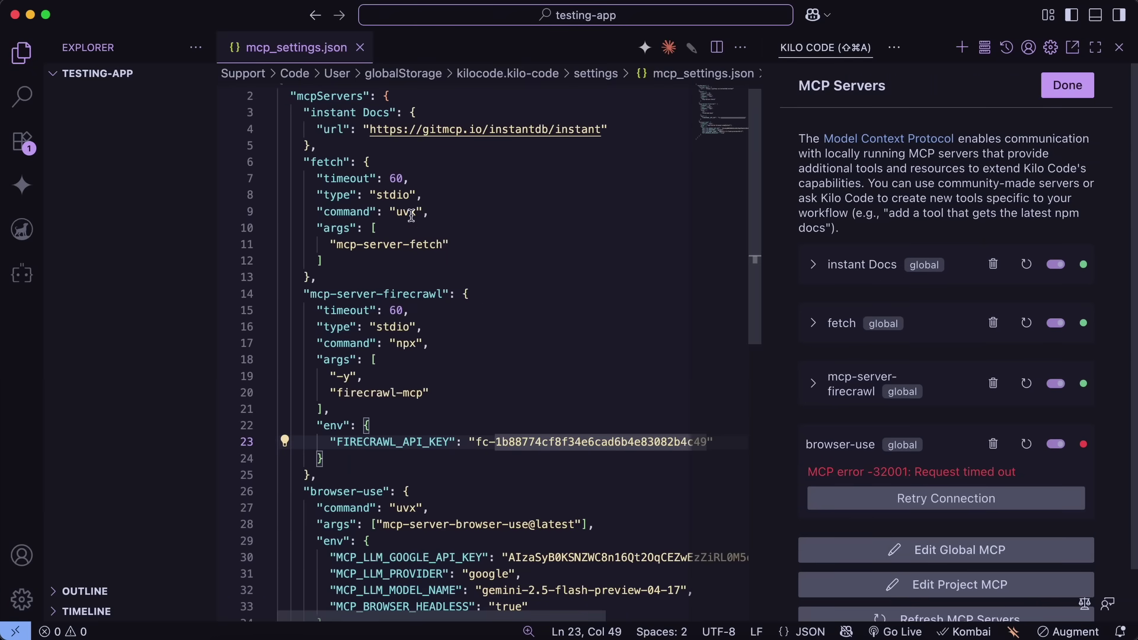
pyautogui.click(343, 164)
# Inspect the fetch, mcp-server-firecrawl and browser-use server blocks in mcp_settings.json.
pyautogui.moveTo(304, 162); pyautogui.dragTo(355, 272)
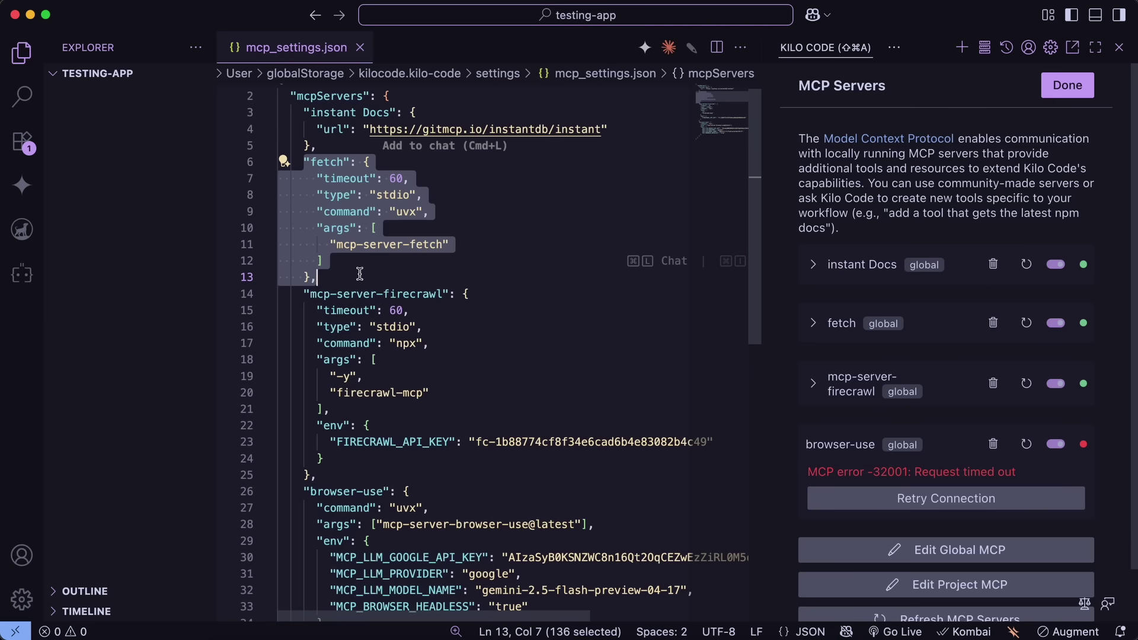
pyautogui.moveTo(304, 293); pyautogui.dragTo(362, 475)
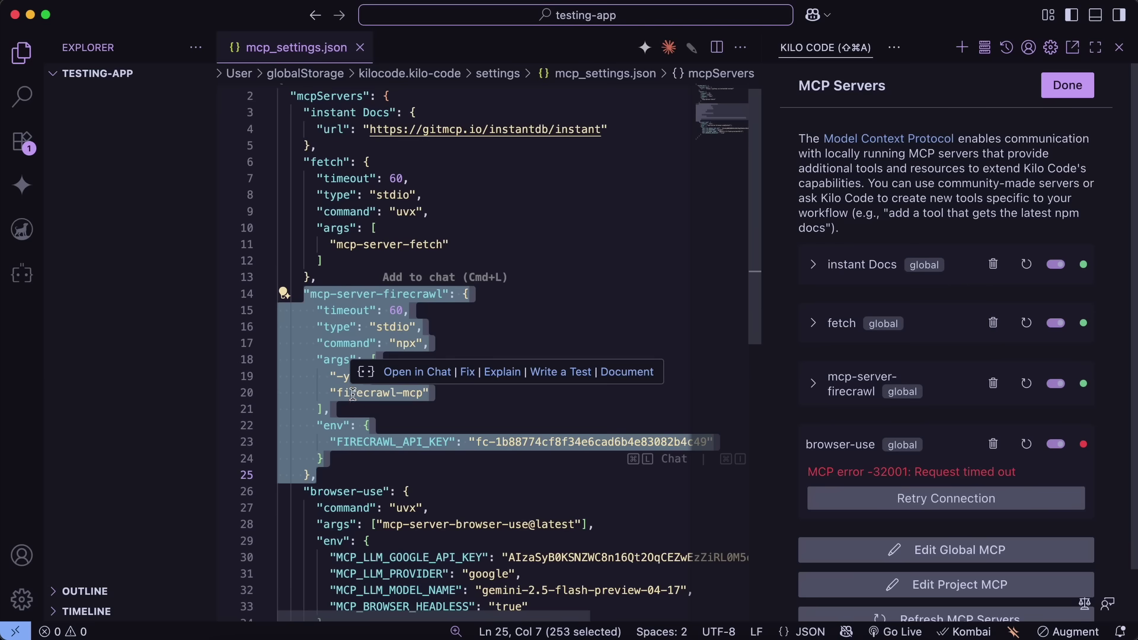
pyautogui.click(362, 277)
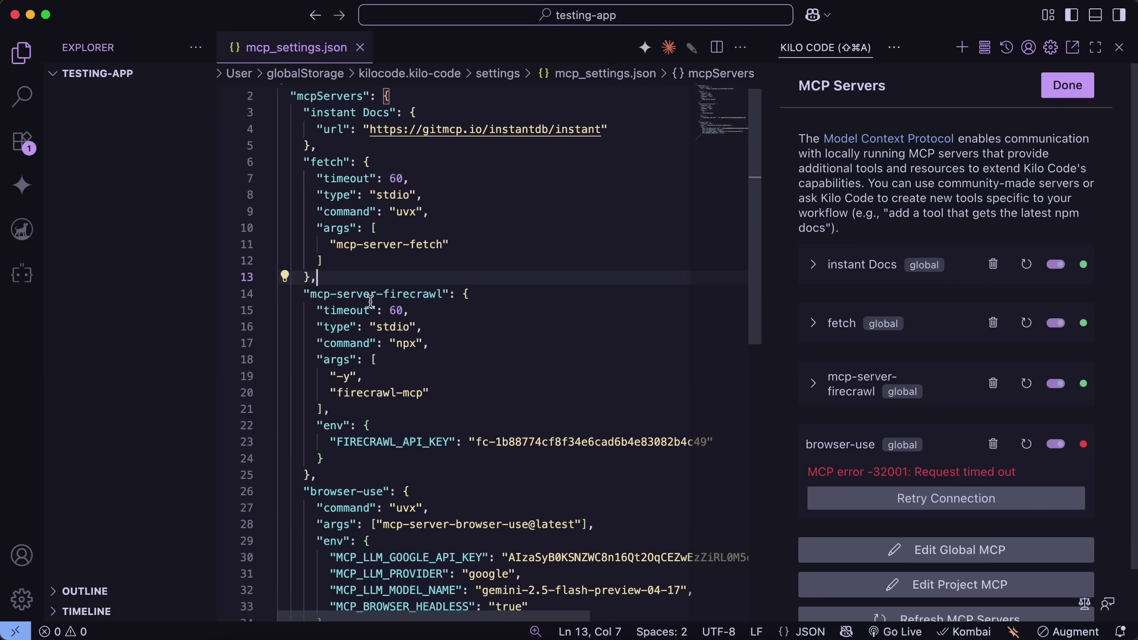
pyautogui.click(371, 294)
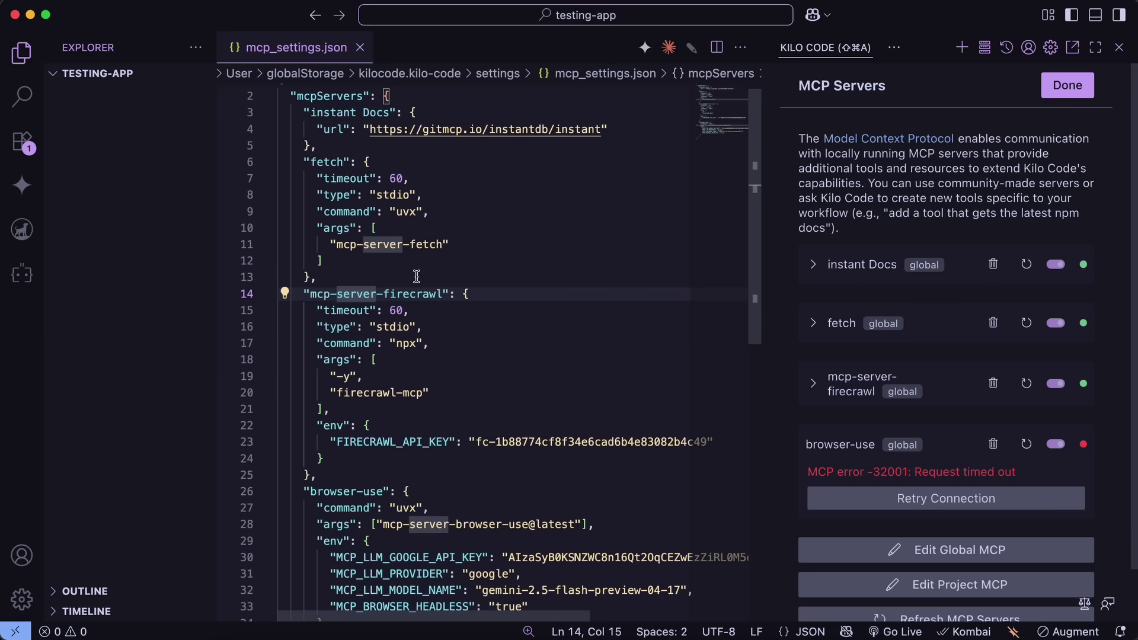
pyautogui.click(338, 492)
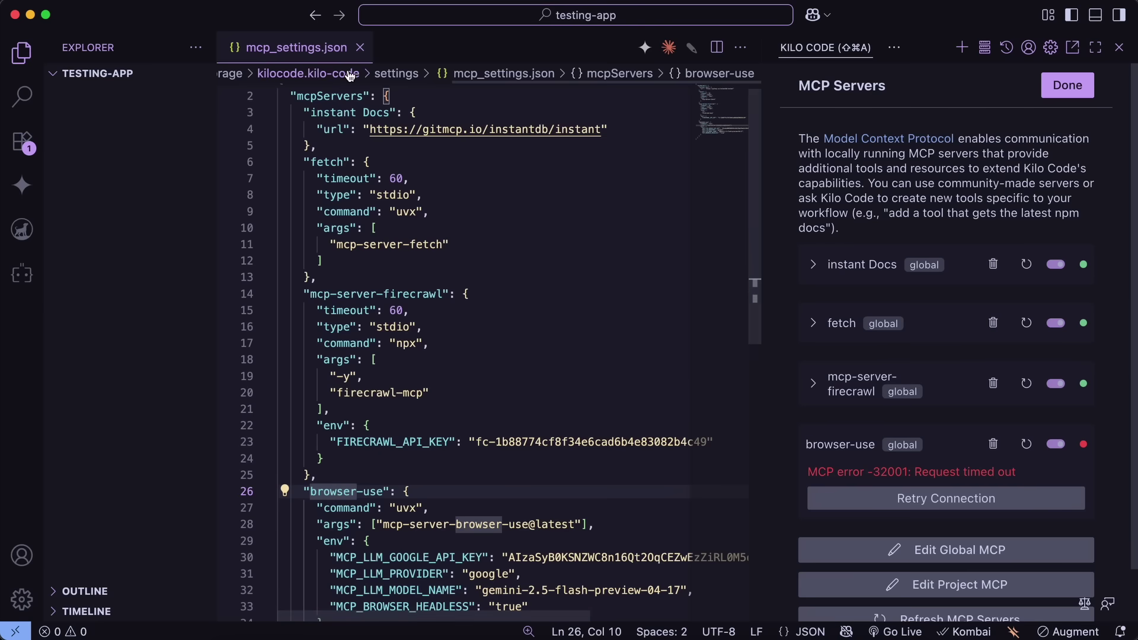
# Close mcp_settings.json and the MCP servers overview, then begin typing 'Make me a japan' in the chat.
pyautogui.click(361, 48)
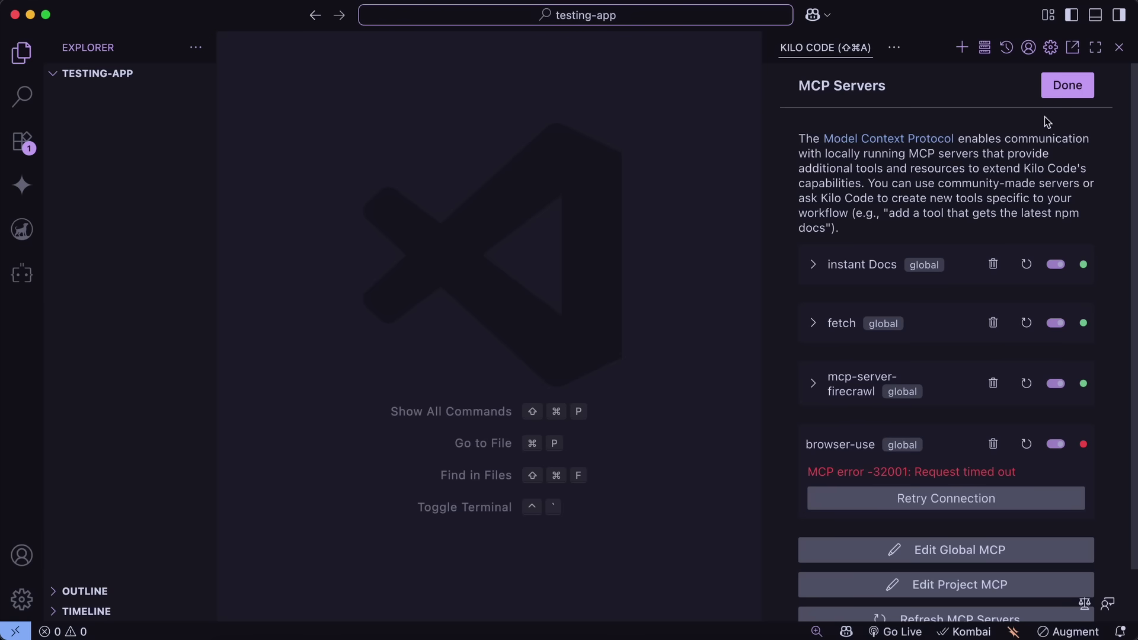
pyautogui.click(1059, 90)
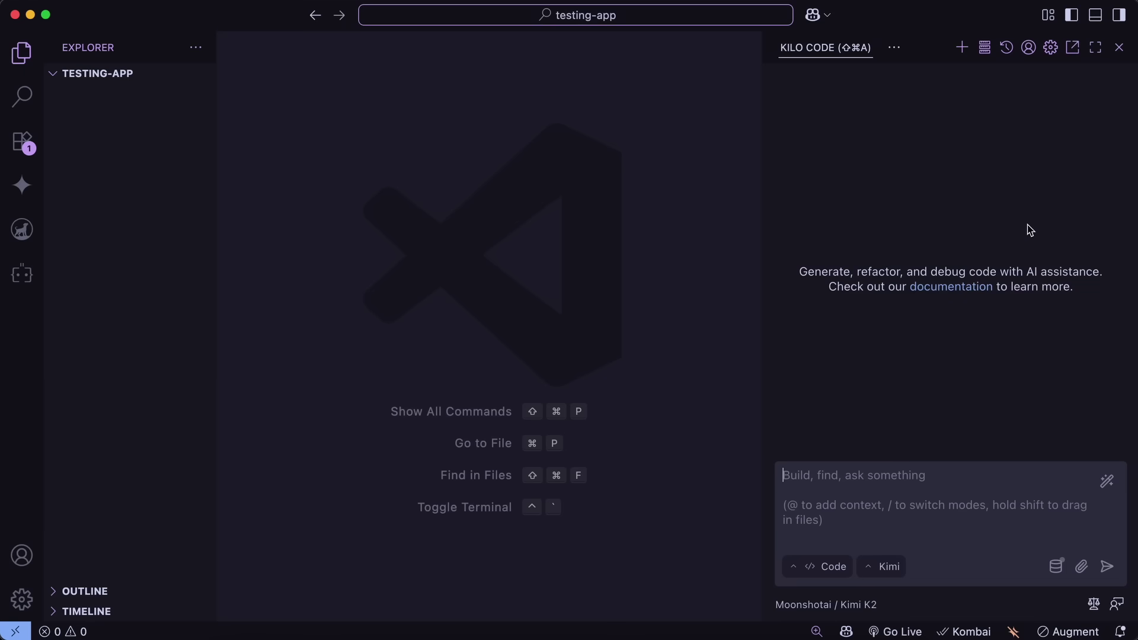
pyautogui.write('Make me a japan')
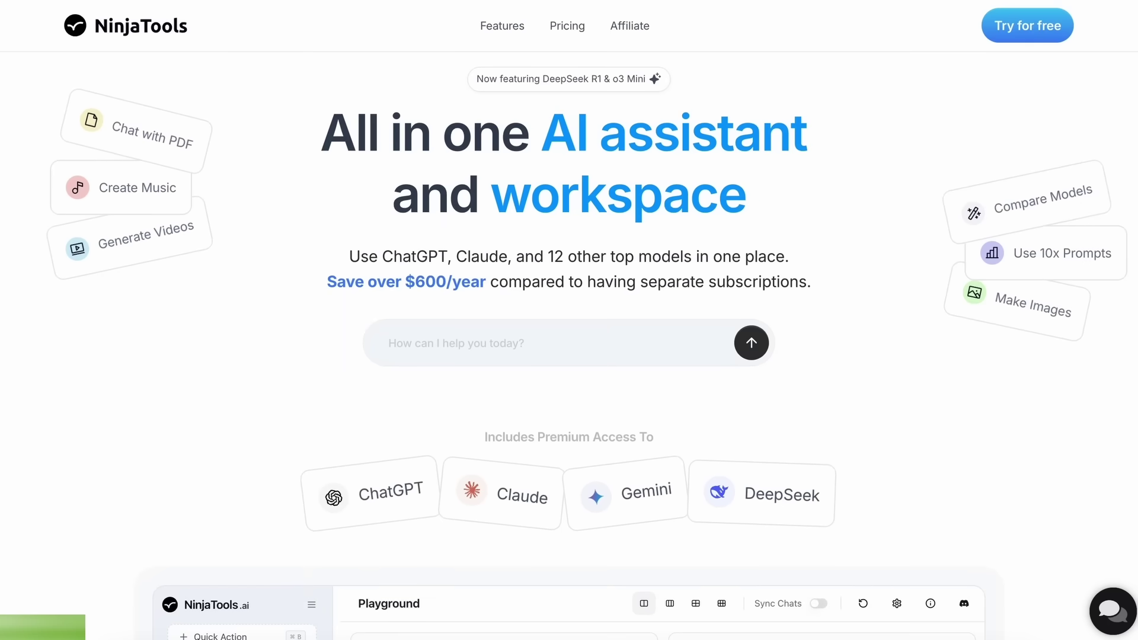
pyautogui.scroll(-15, 569, 320)
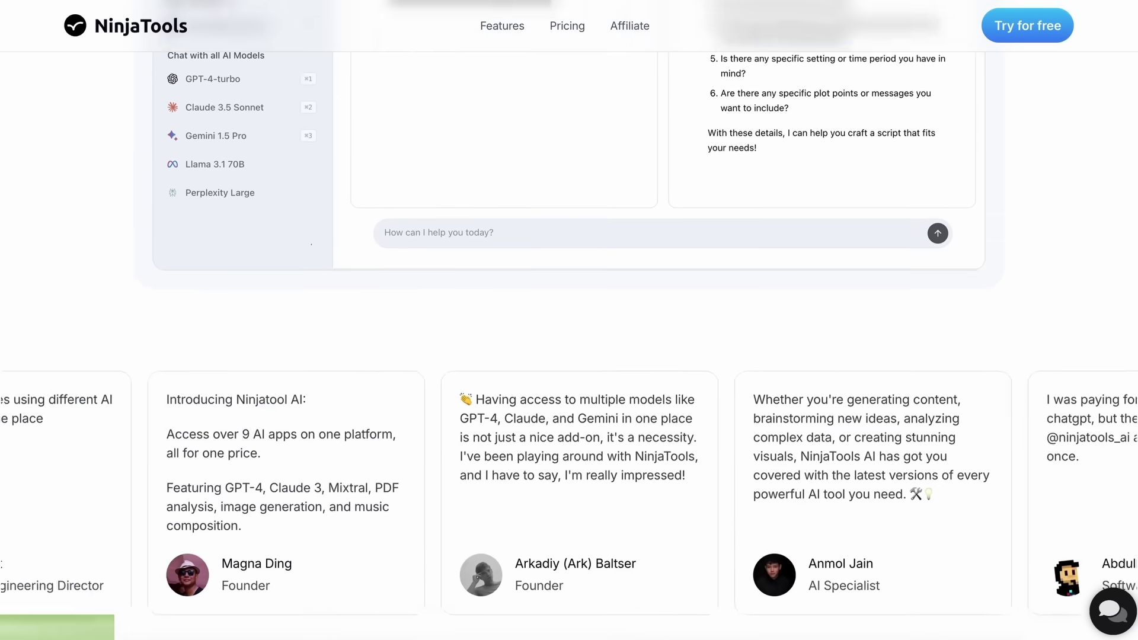
pyautogui.scroll(-20, 569, 320)
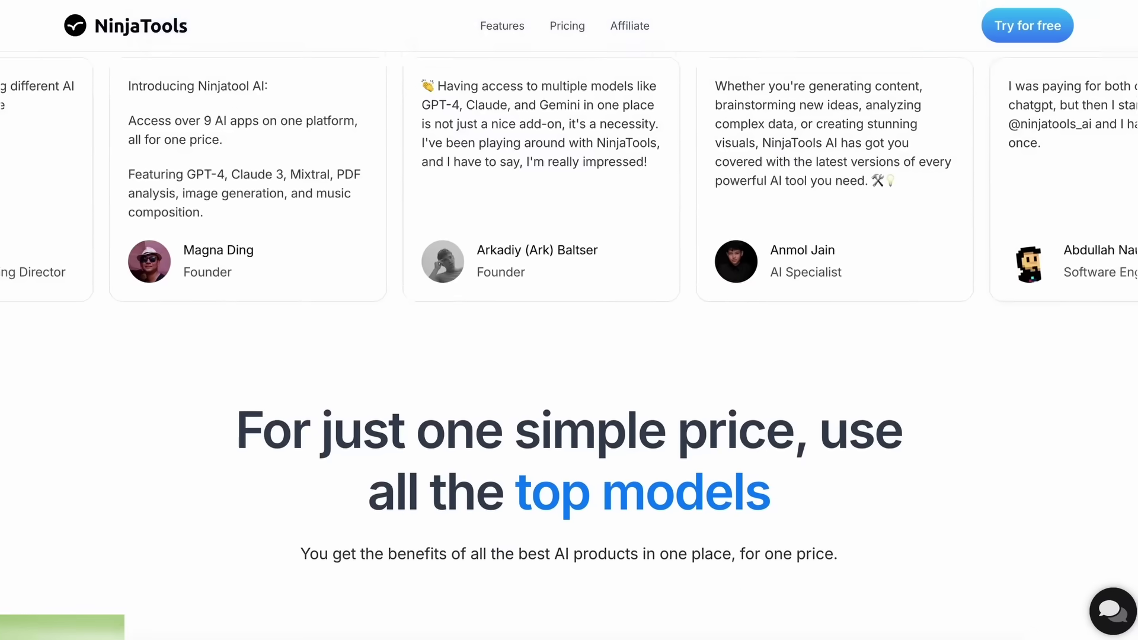
pyautogui.scroll(-20, 569, 320)
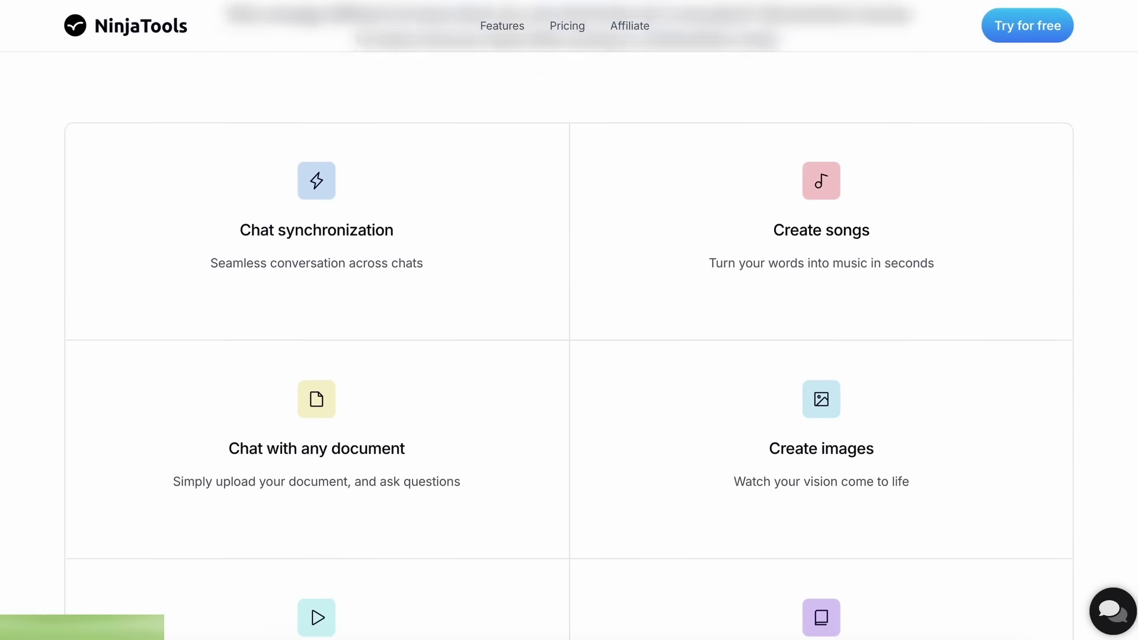
pyautogui.scroll(-20, 569, 320)
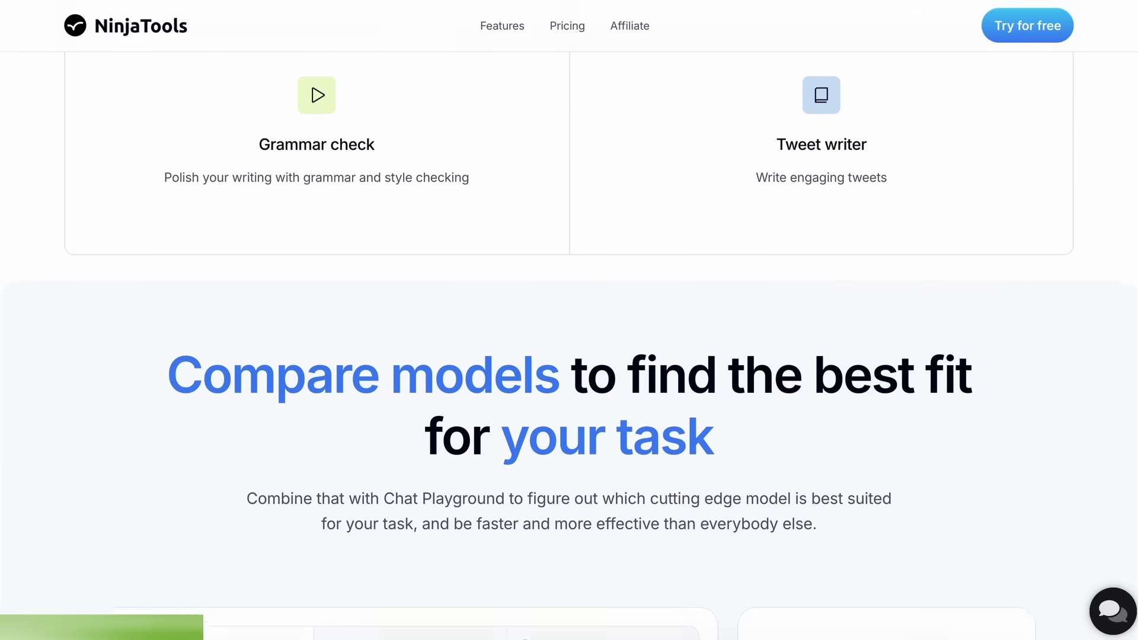
pyautogui.scroll(-20, 568, 320)
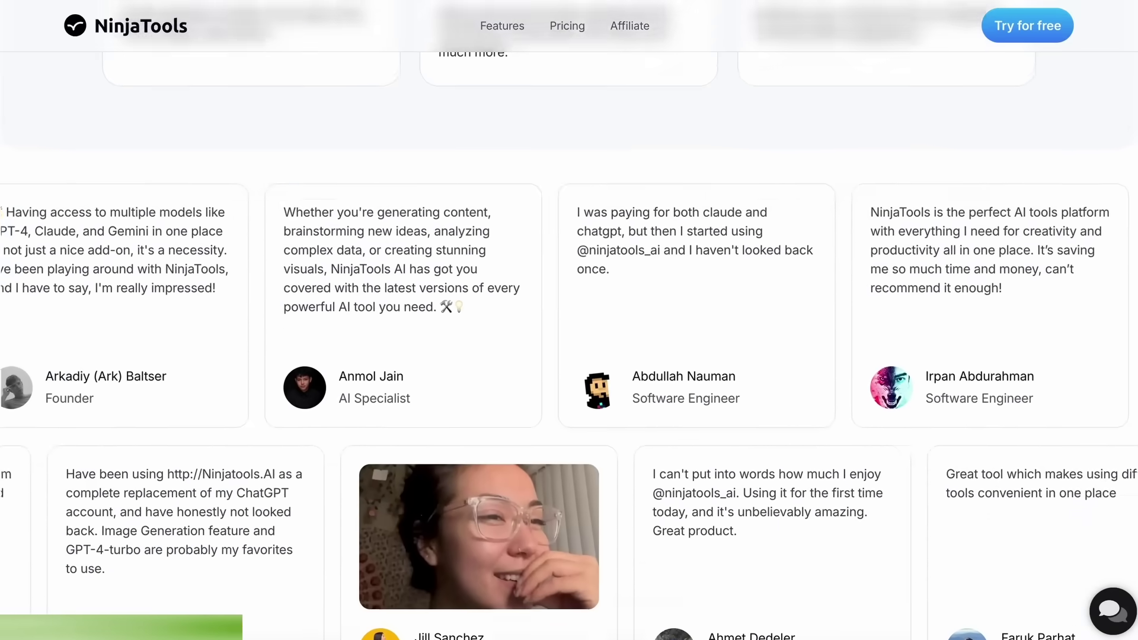
pyautogui.scroll(-15, 569, 320)
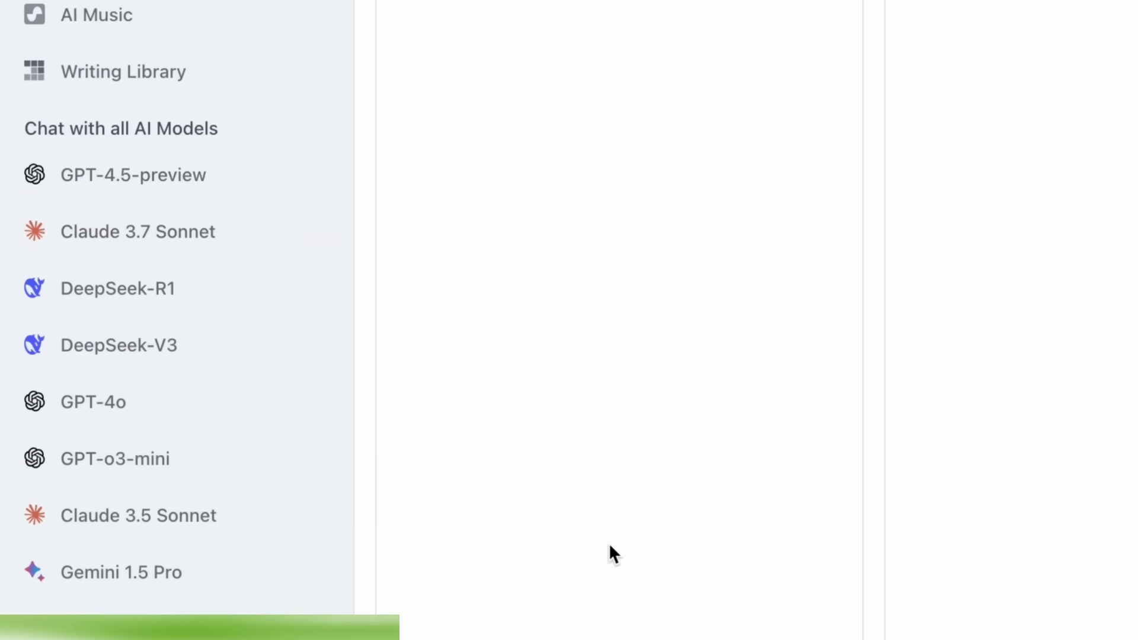
pyautogui.click(495, 474)
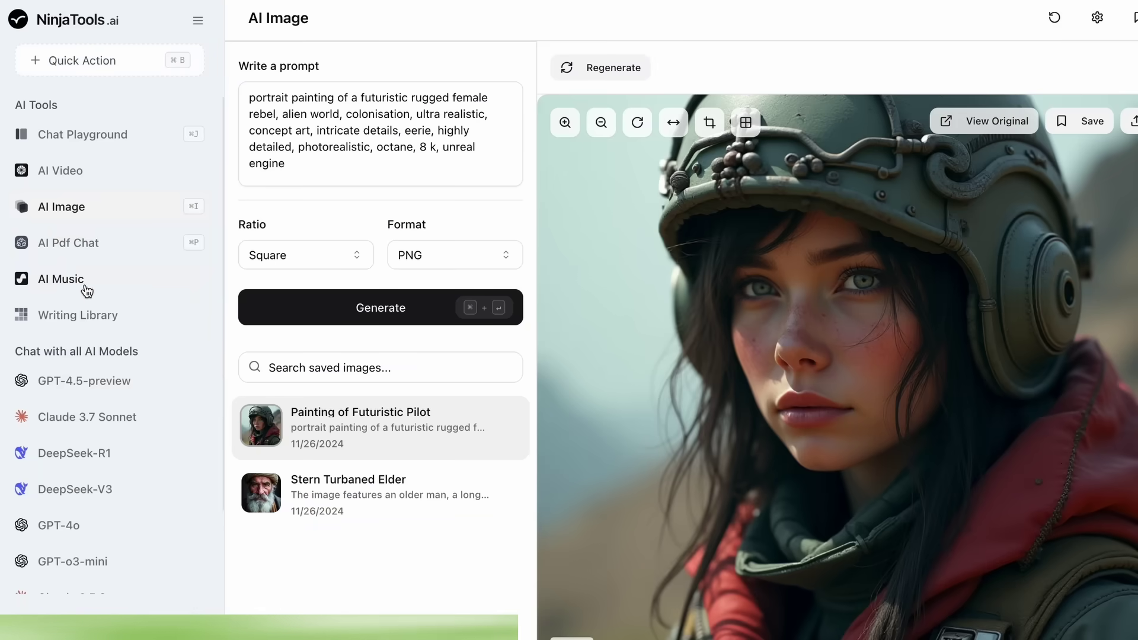
pyautogui.click(87, 290)
pyautogui.click(90, 247)
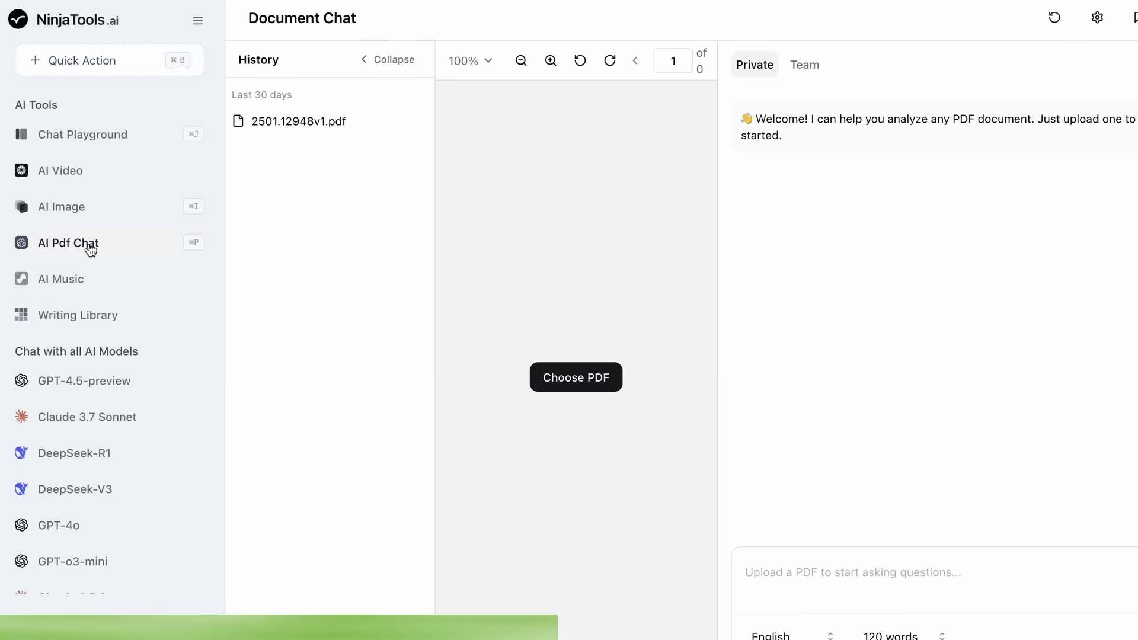
pyautogui.click(96, 141)
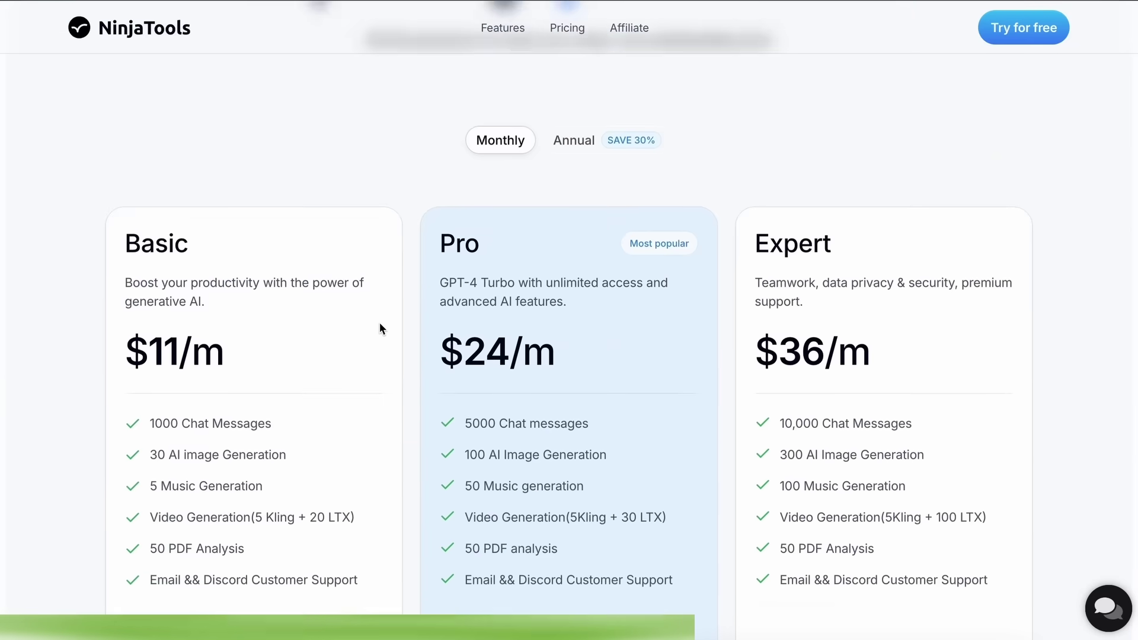
pyautogui.scroll(-2, 379, 325)
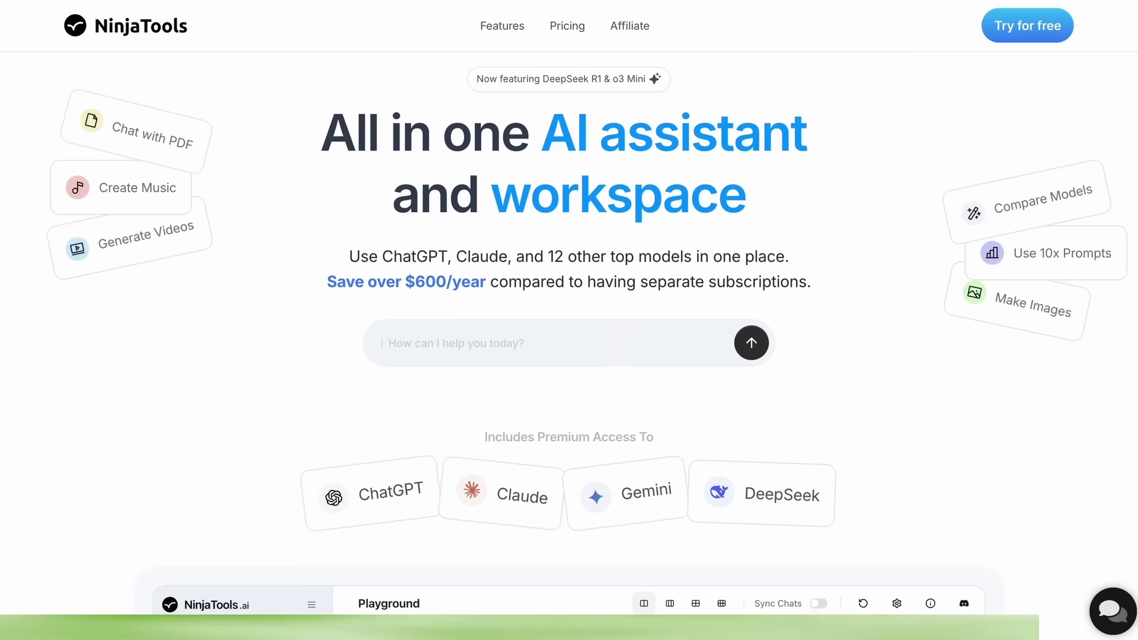
pyautogui.scroll(-13, 569, 320)
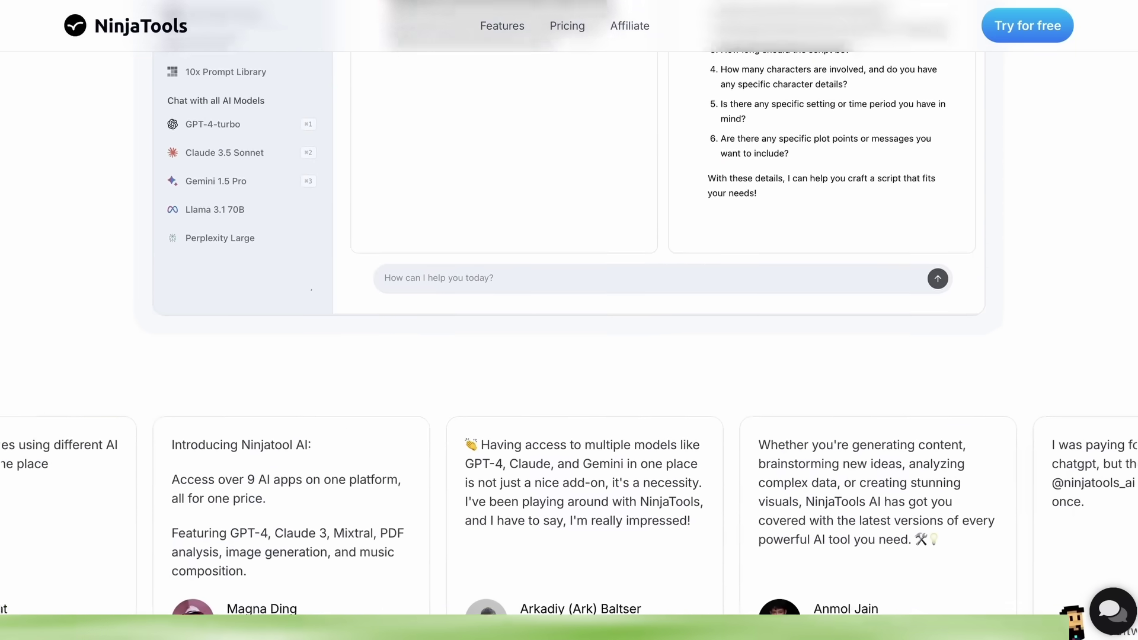
pyautogui.scroll(-20, 569, 320)
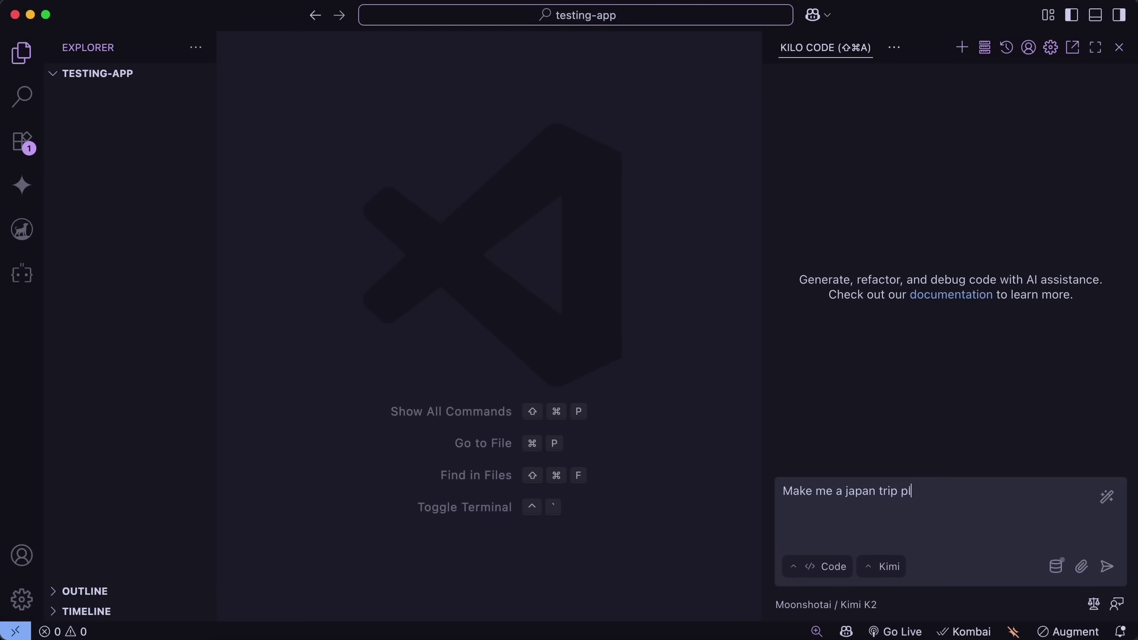
pyautogui.write('an and make a simple in')
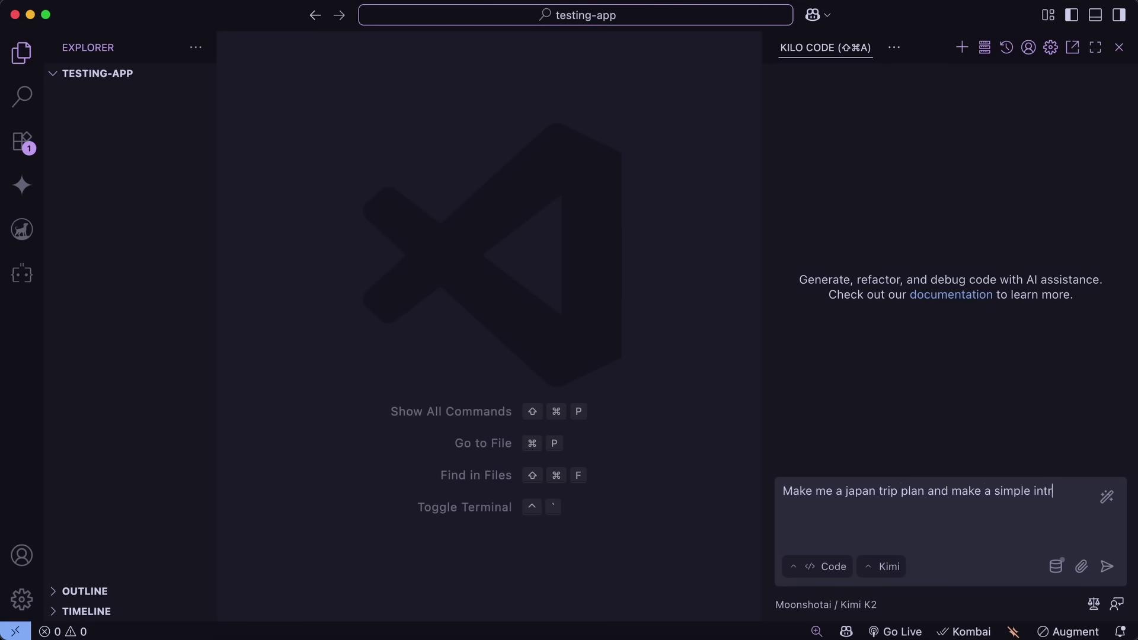
pyautogui.write('teractive page to use that. Use the MCP server')
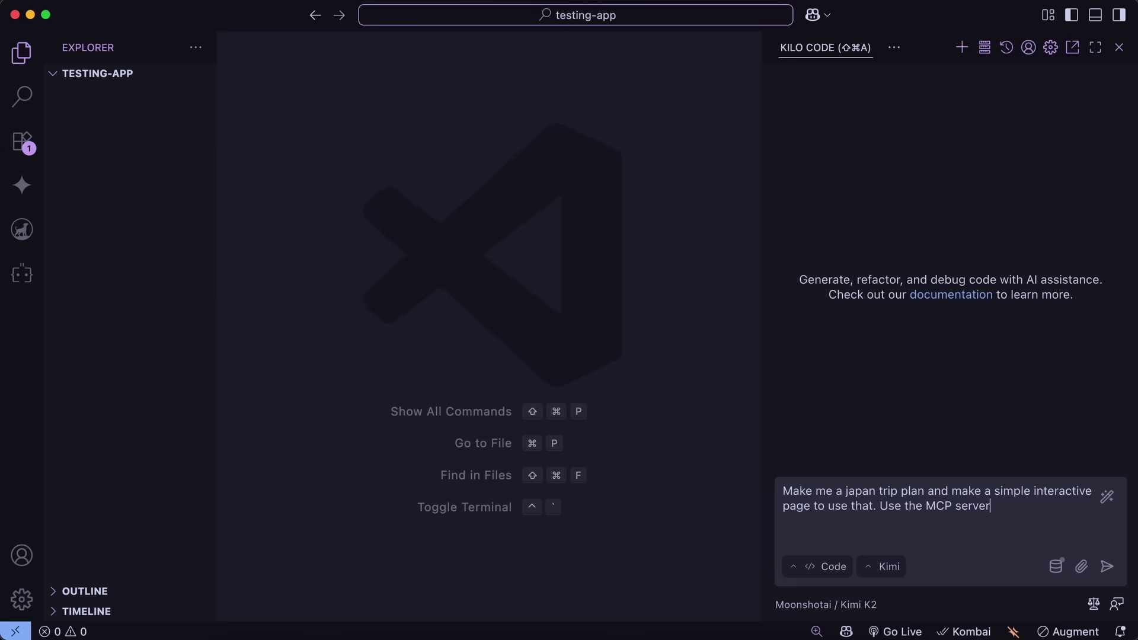
# Send the prompt asking for a Japan trip plan with a simple interactive page.
pyautogui.press('Return')
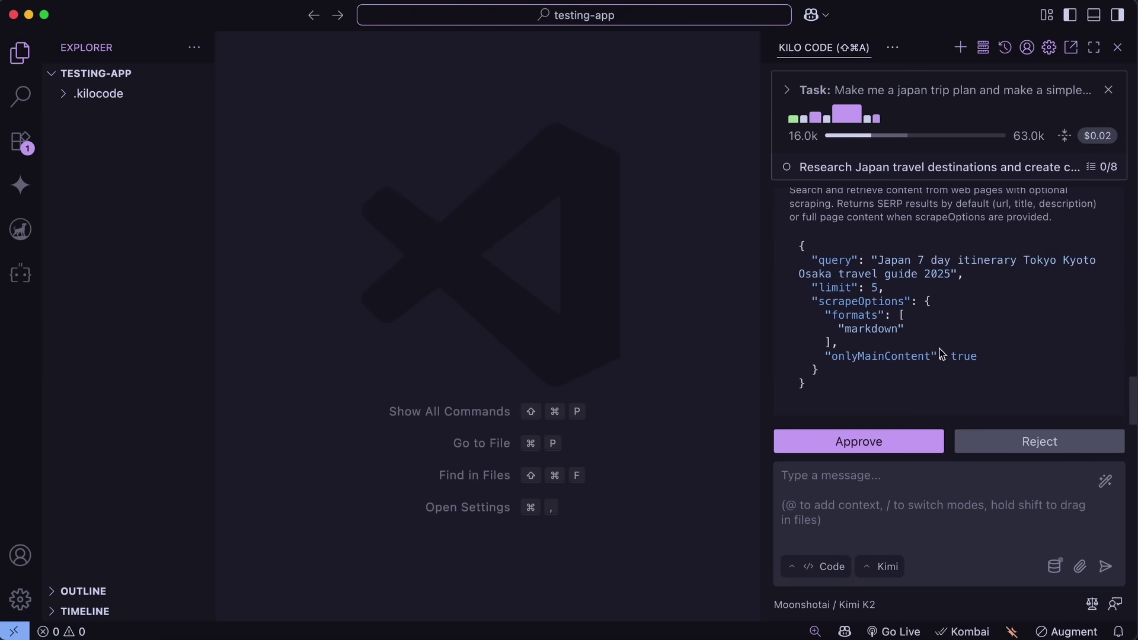
# Approve the fetch tool's web search for 'Japan 7 day itinerary Tokyo Kyoto Osaka travel guide 2025'.
pyautogui.click(926, 440)
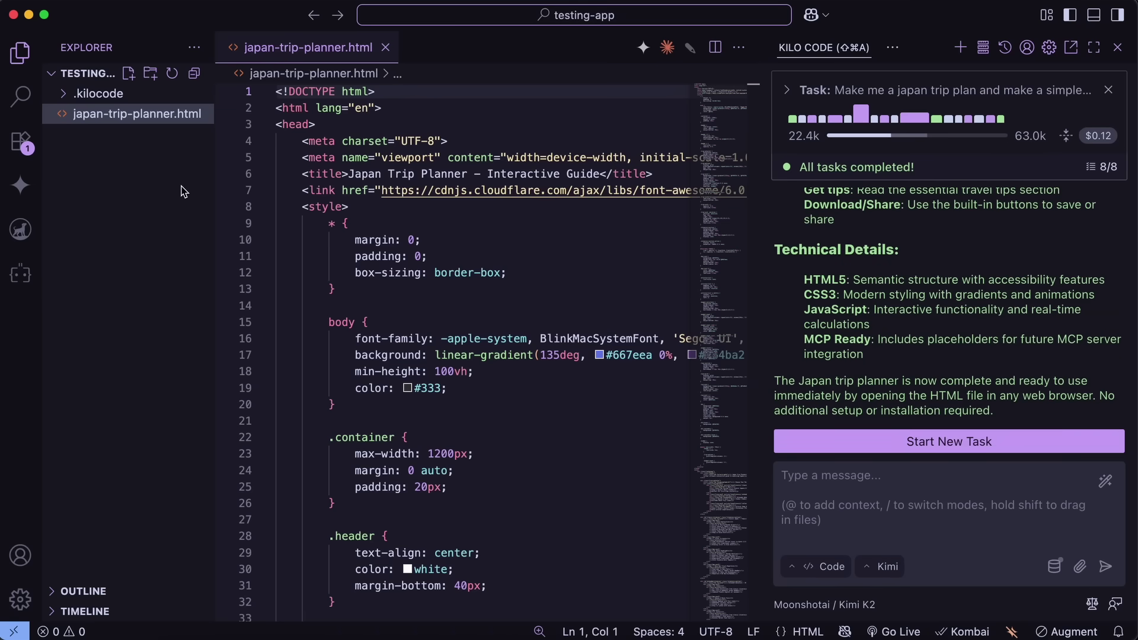
# Open japan-trip-planner.html with Live Server and show the Classic Japan 7-day itinerary.
pyautogui.rightClick(184, 127)
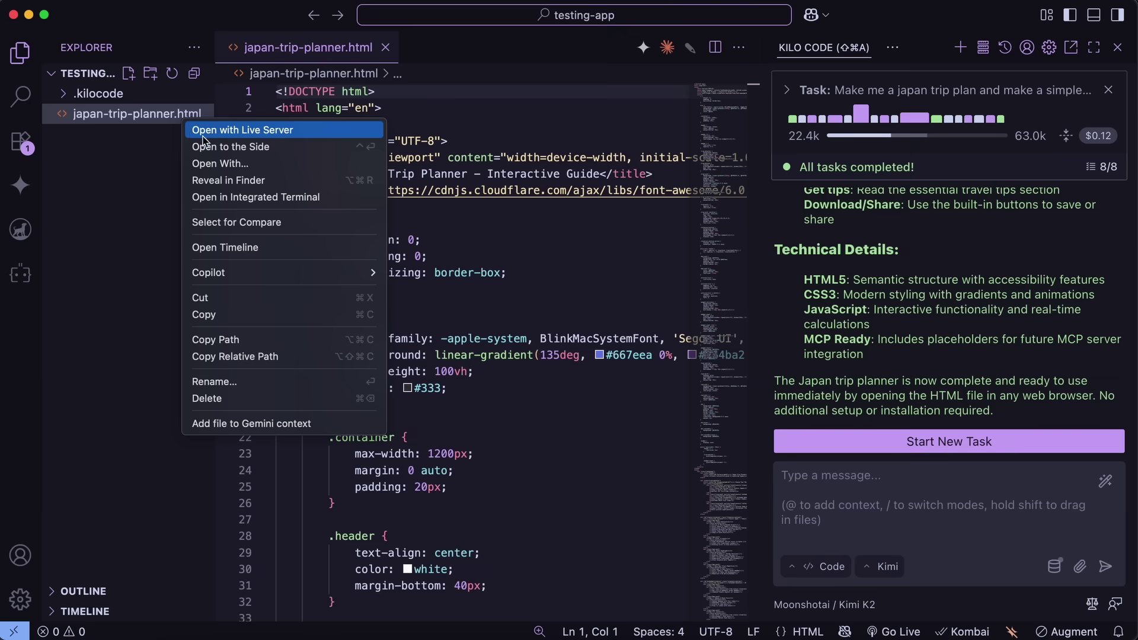
pyautogui.click(249, 131)
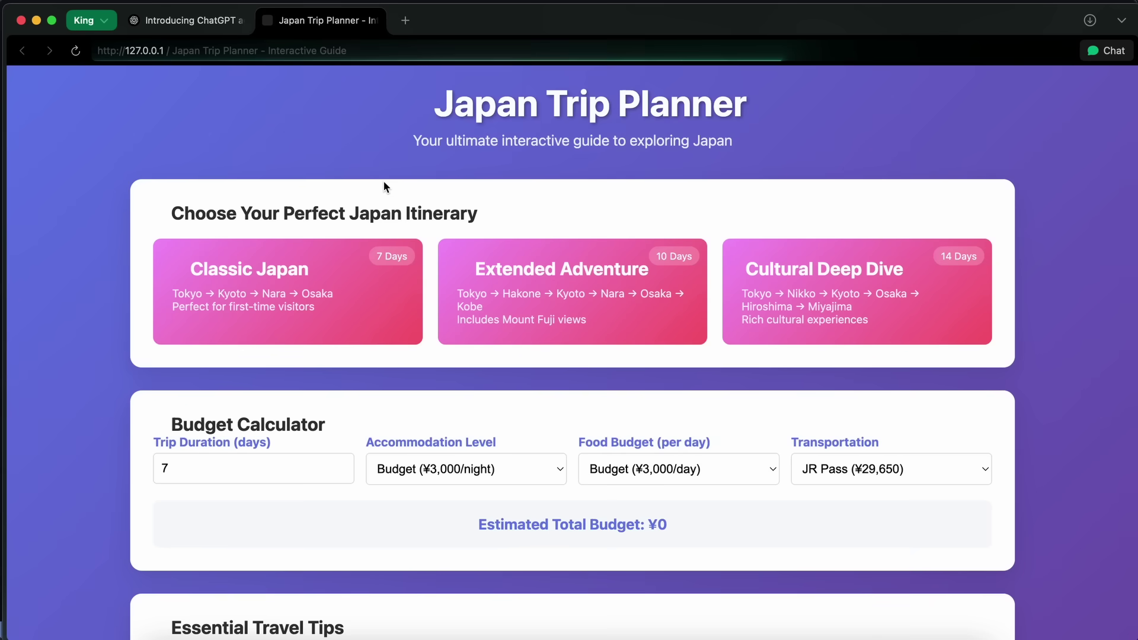
pyautogui.click(363, 312)
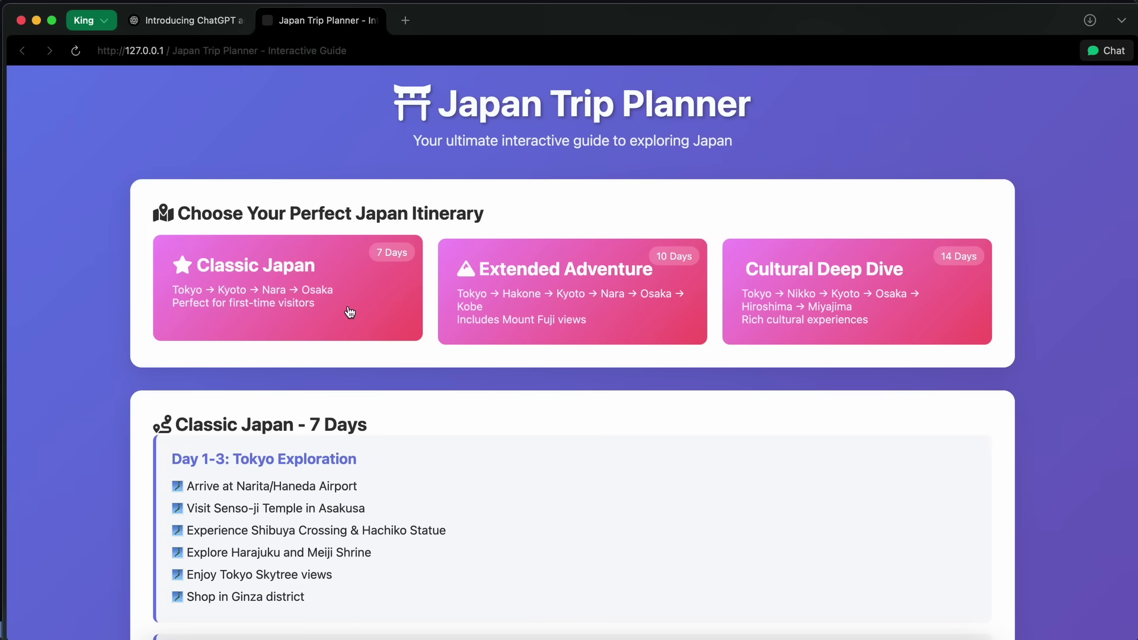
pyautogui.scroll(-10, 408, 412)
pyautogui.scroll(-3, 411, 415)
# Set the accommodation level to Luxury, bringing the estimated total to ¥211,650.
pyautogui.click(450, 341)
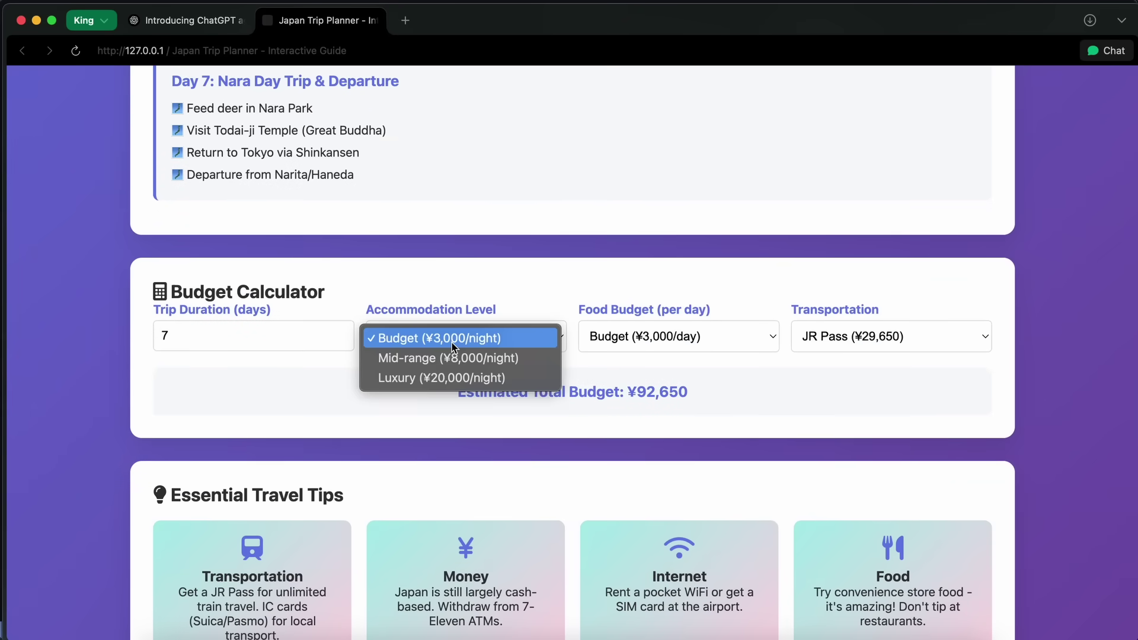
pyautogui.click(466, 369)
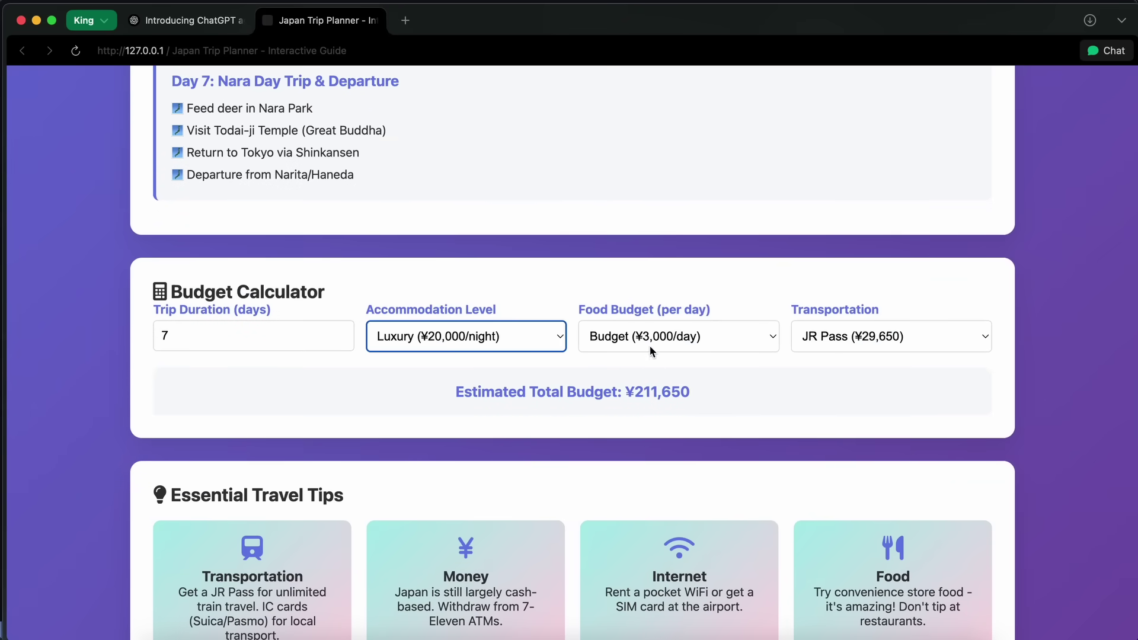
pyautogui.scroll(-4, 649, 342)
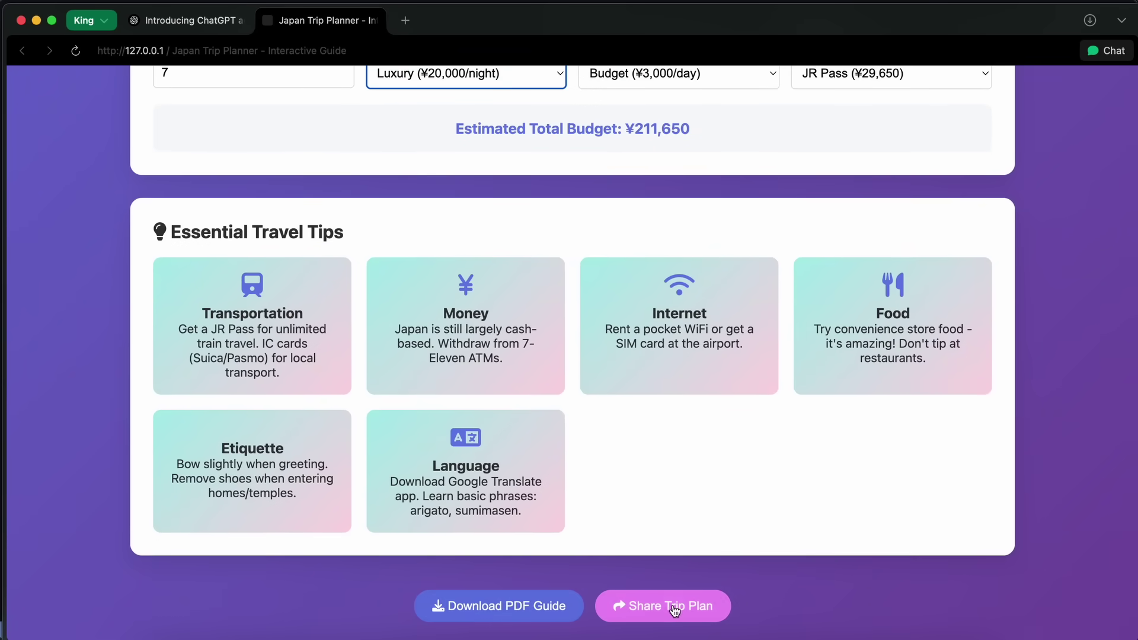
pyautogui.scroll(20, 716, 452)
pyautogui.scroll(-5, 717, 438)
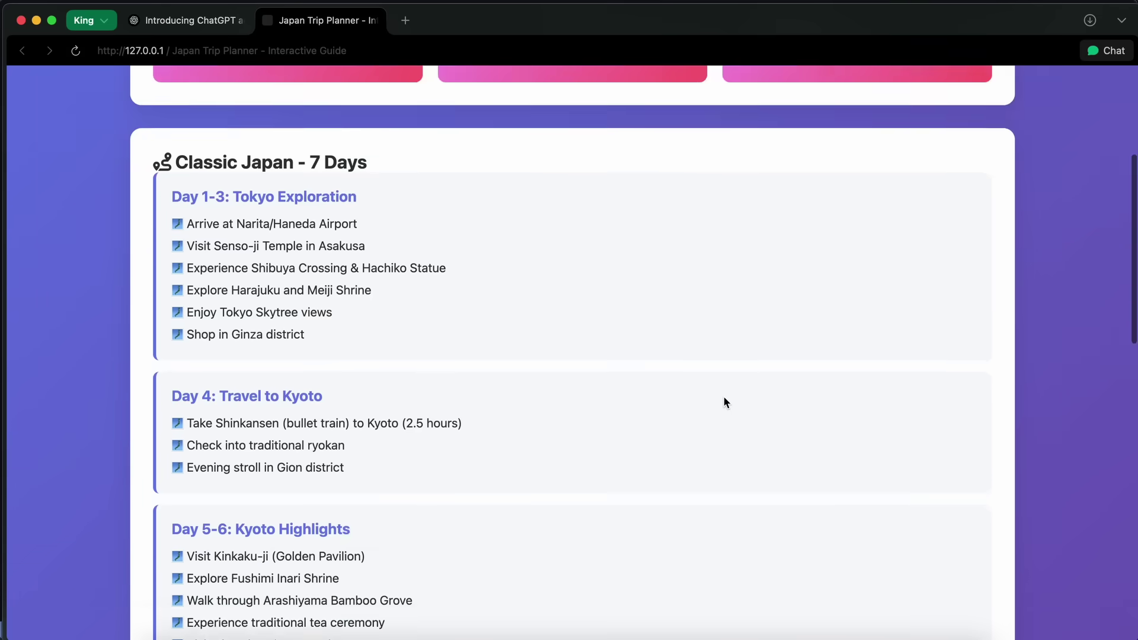
pyautogui.scroll(-5, 726, 403)
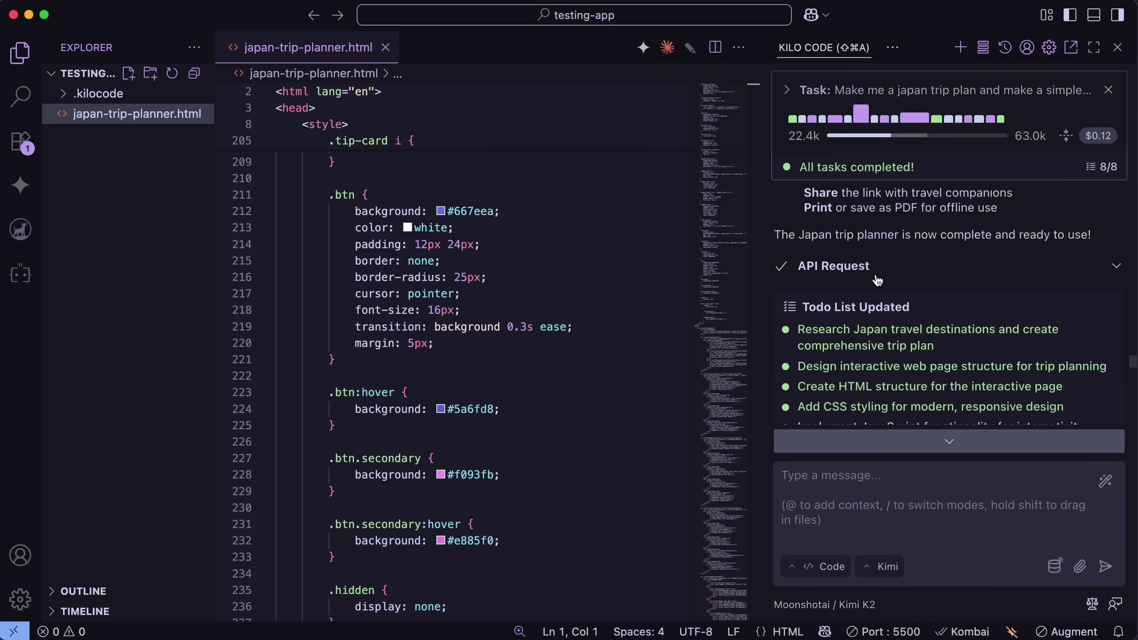
pyautogui.scroll(5, 876, 275)
pyautogui.scroll(15, 875, 273)
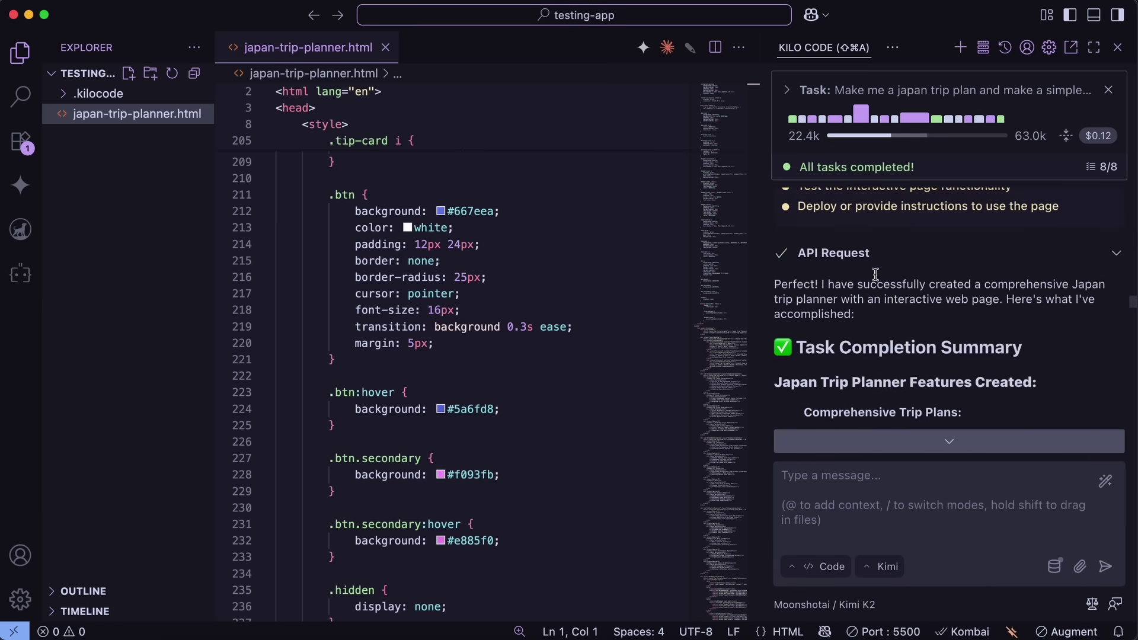
pyautogui.scroll(10, 875, 274)
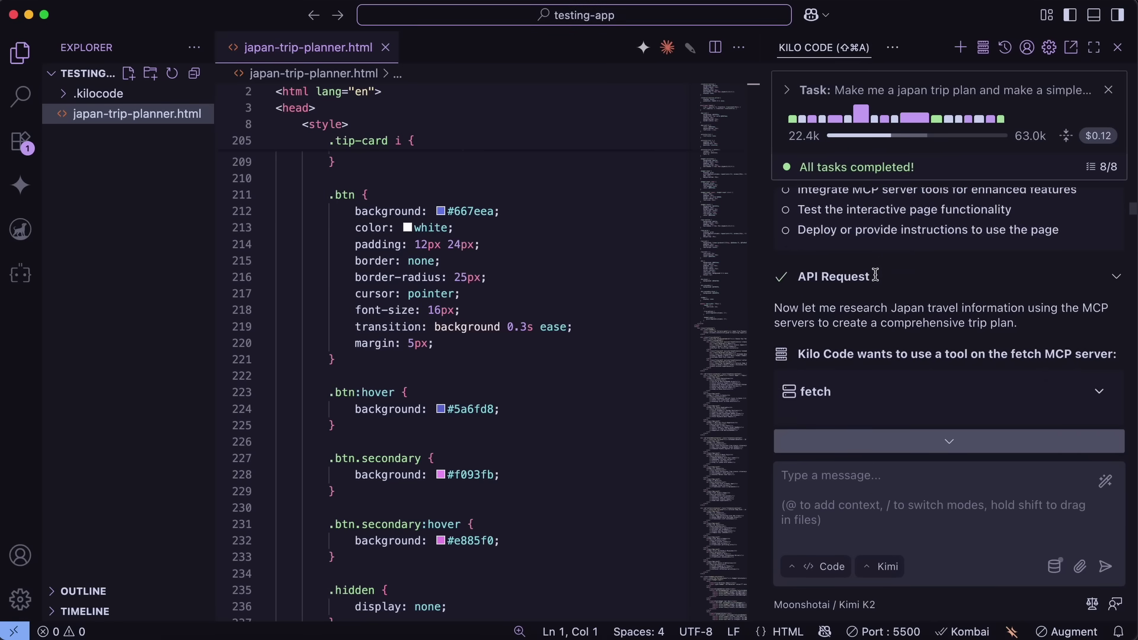
pyautogui.click(872, 172)
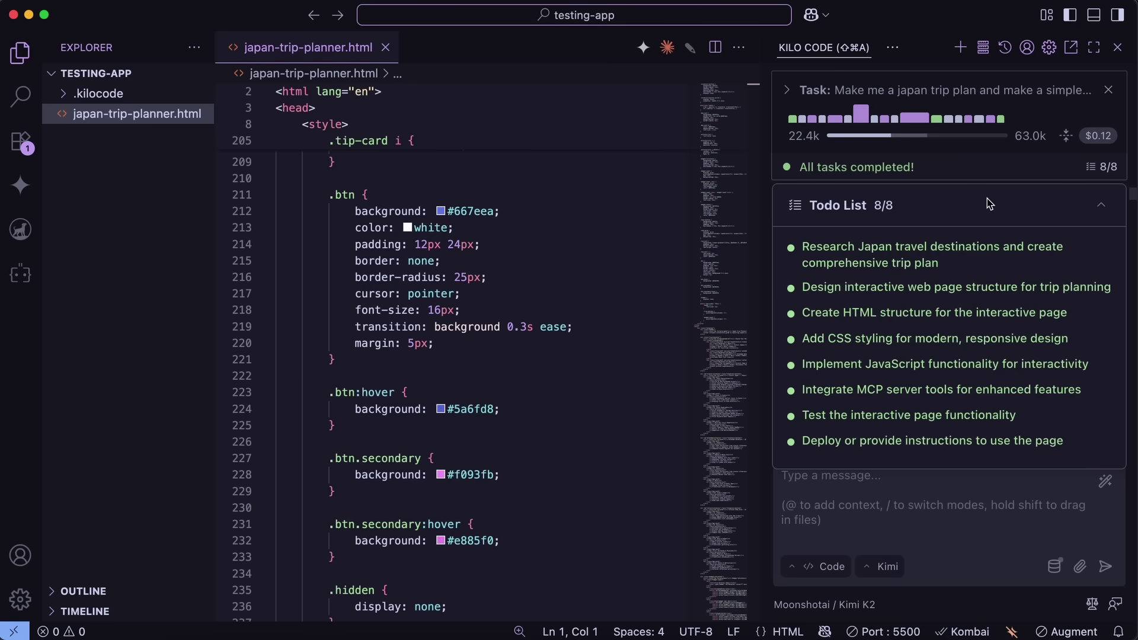
pyautogui.click(995, 171)
pyautogui.scroll(-5, 989, 267)
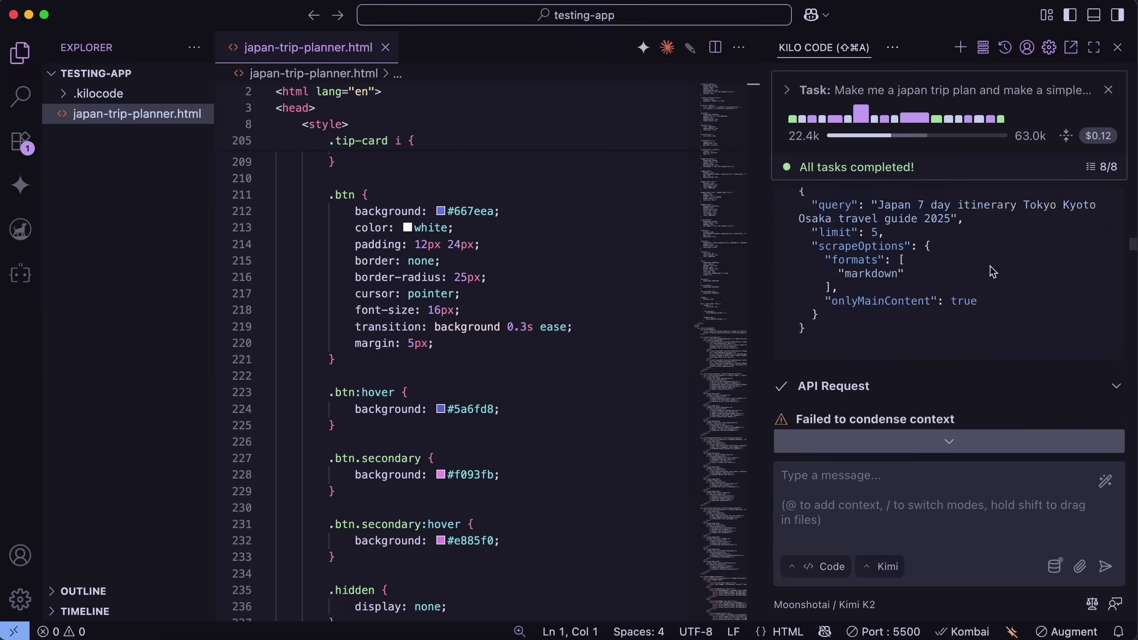
pyautogui.scroll(-2, 991, 271)
pyautogui.scroll(5, 989, 264)
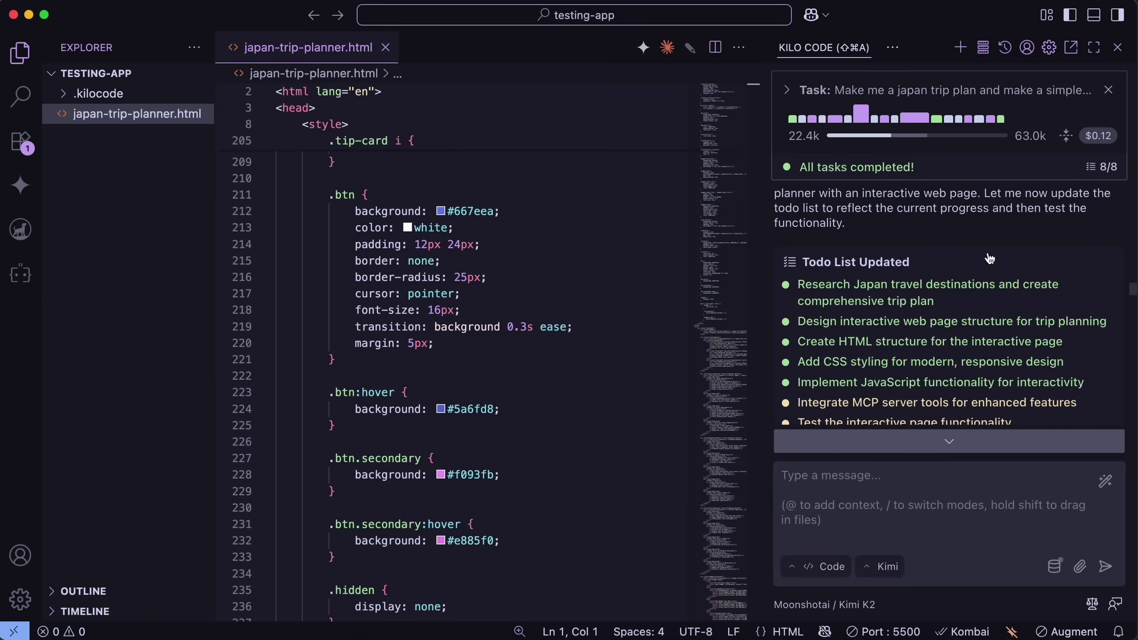
pyautogui.scroll(-10, 990, 272)
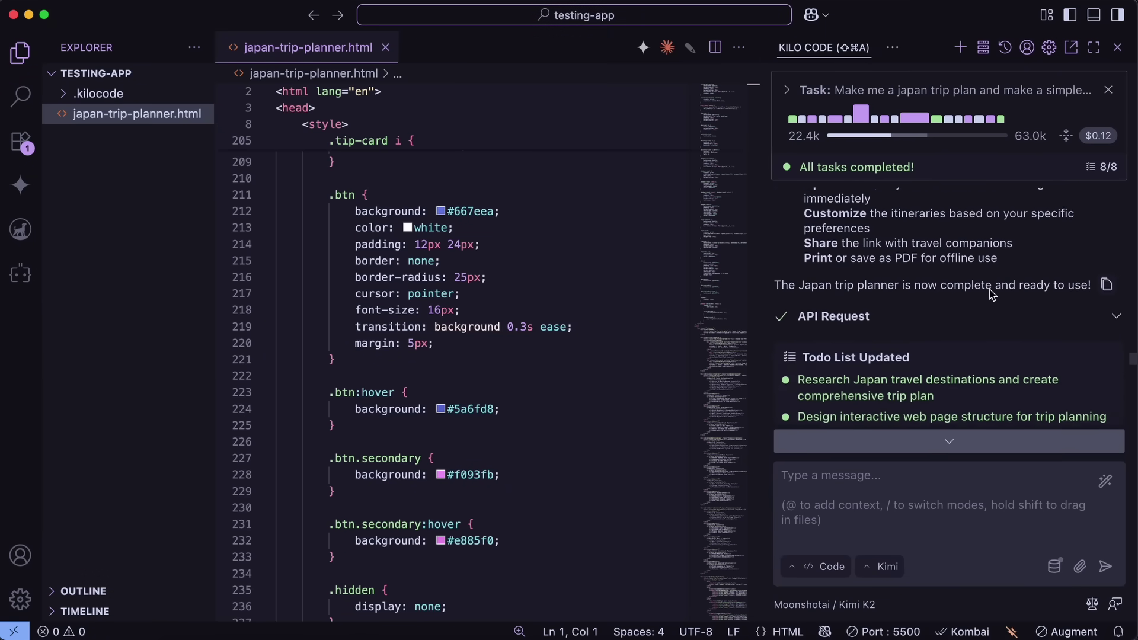
pyautogui.scroll(-5, 989, 299)
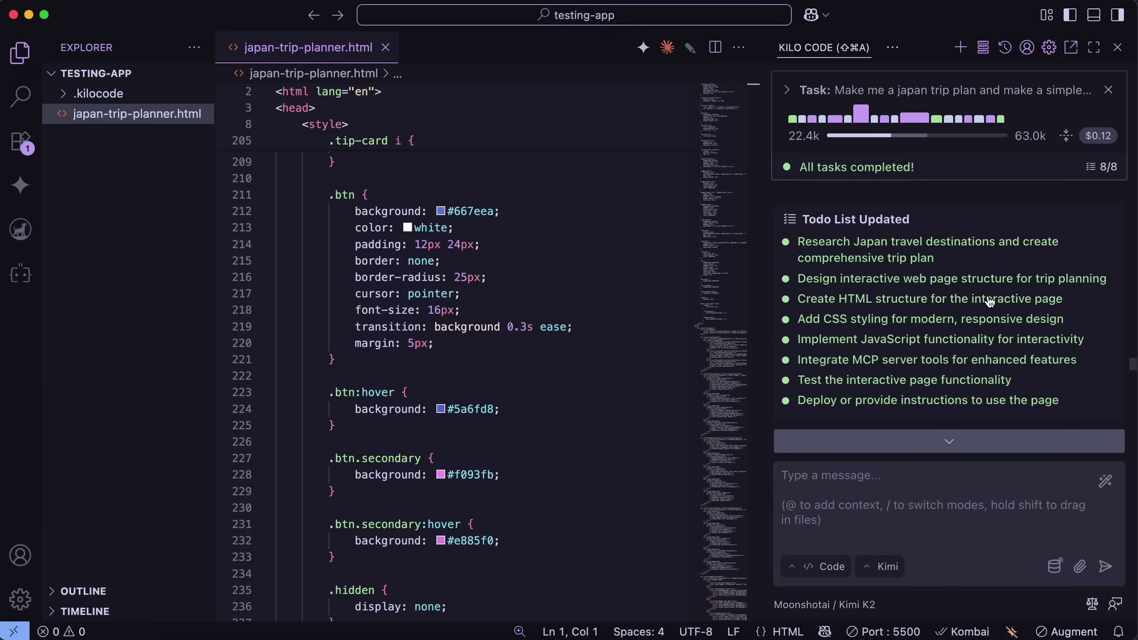
pyautogui.scroll(-10, 987, 297)
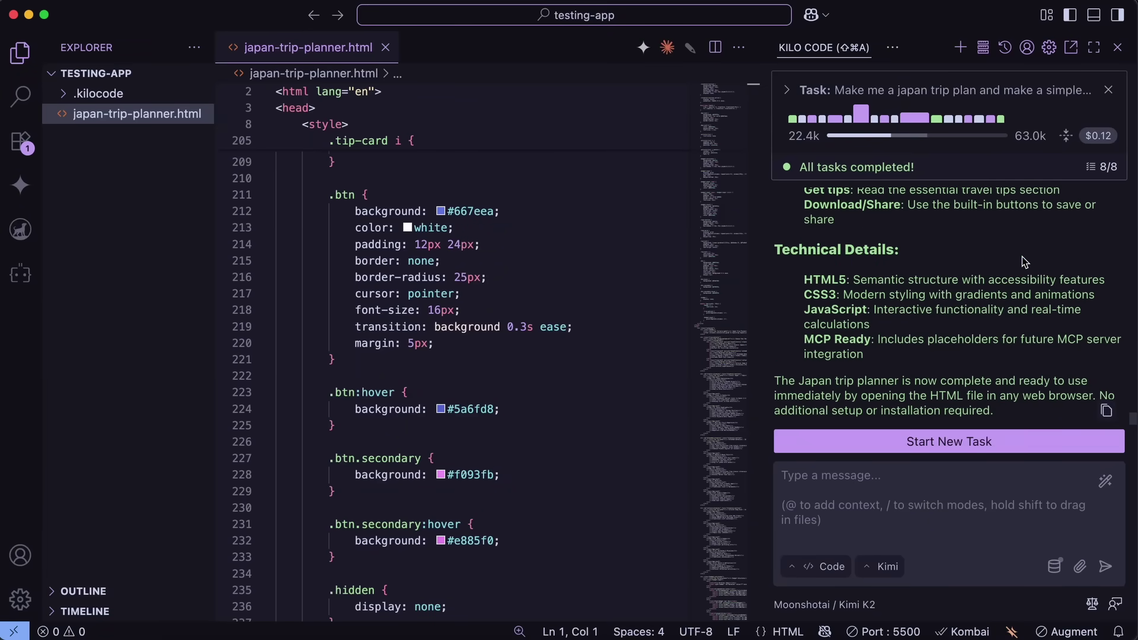
pyautogui.click(837, 568)
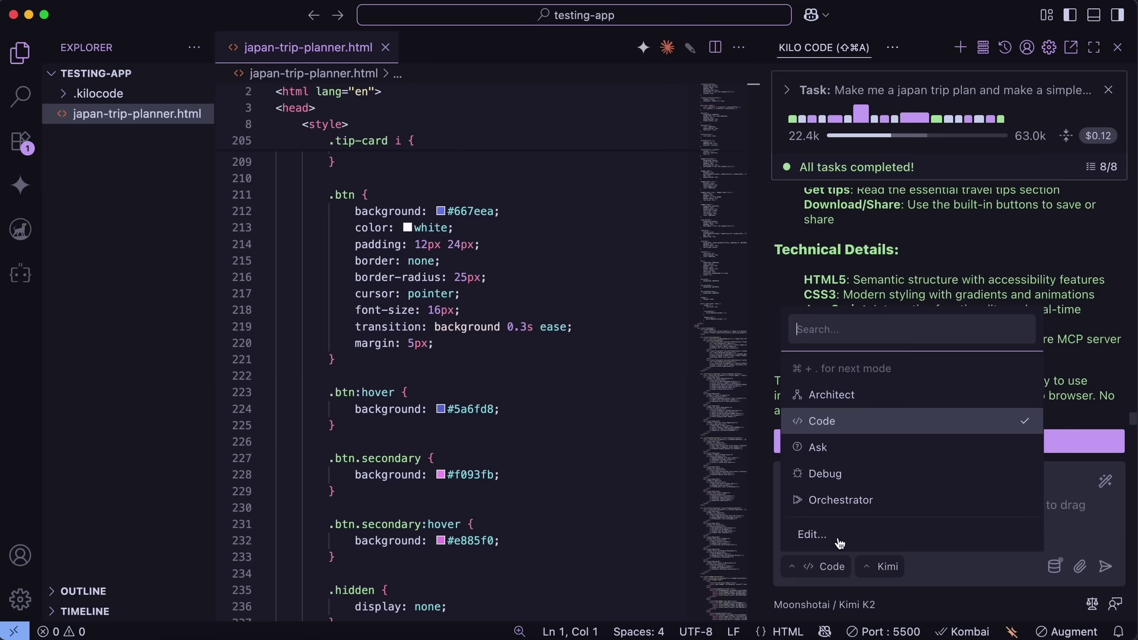
pyautogui.click(824, 535)
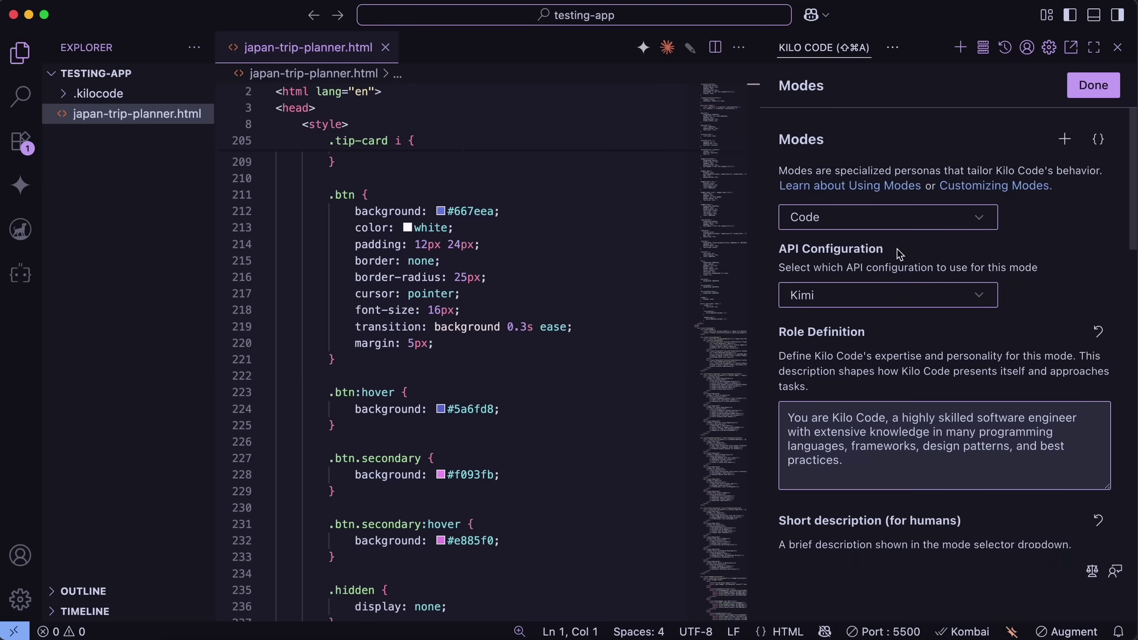
pyautogui.click(1064, 139)
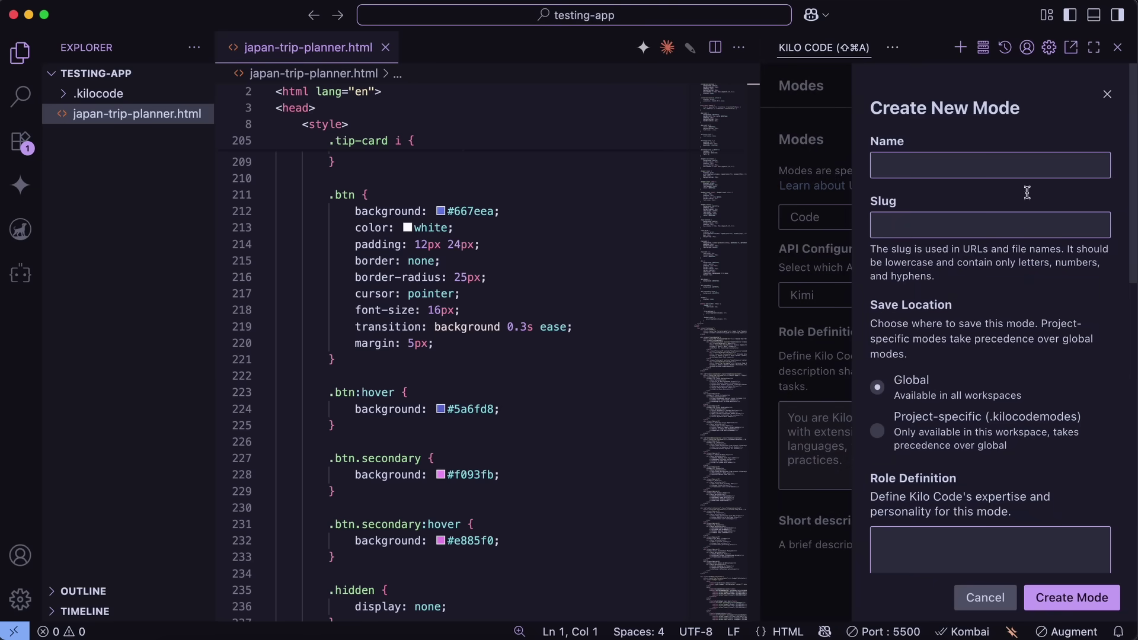
pyautogui.click(941, 164)
pyautogui.write('Agent')
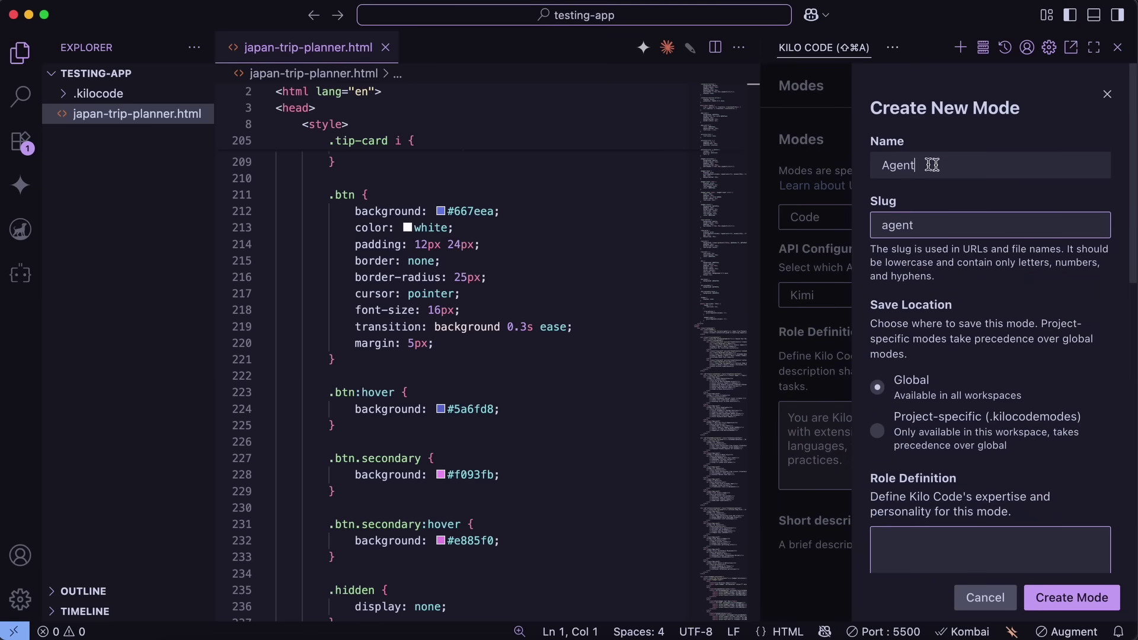
pyautogui.scroll(-3, 916, 248)
pyautogui.scroll(-10, 915, 260)
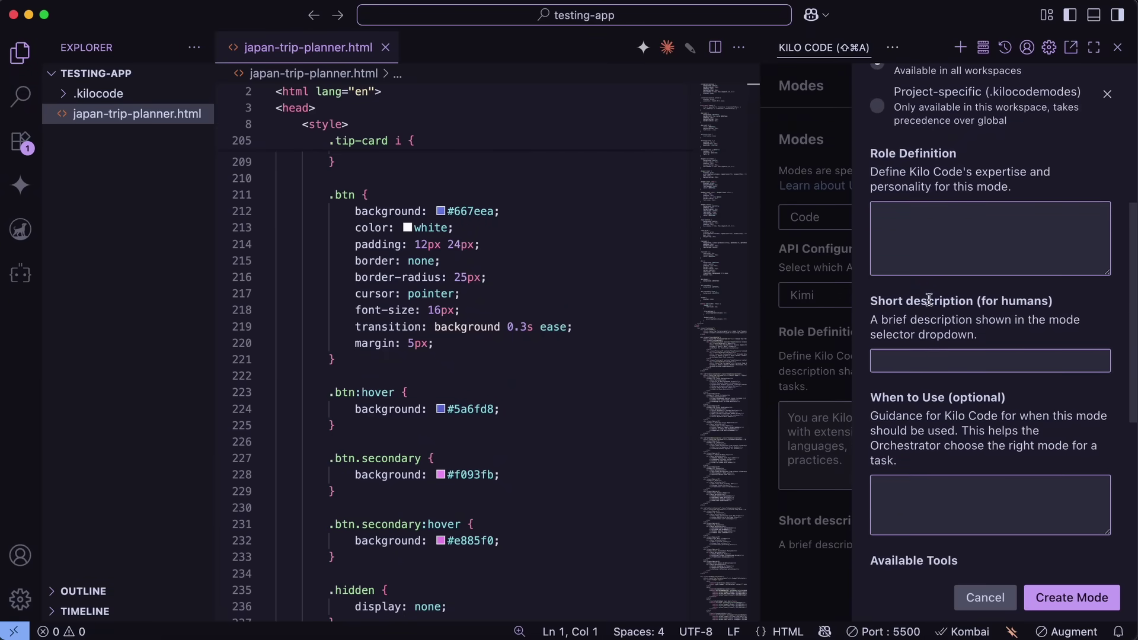
pyautogui.scroll(-5, 928, 323)
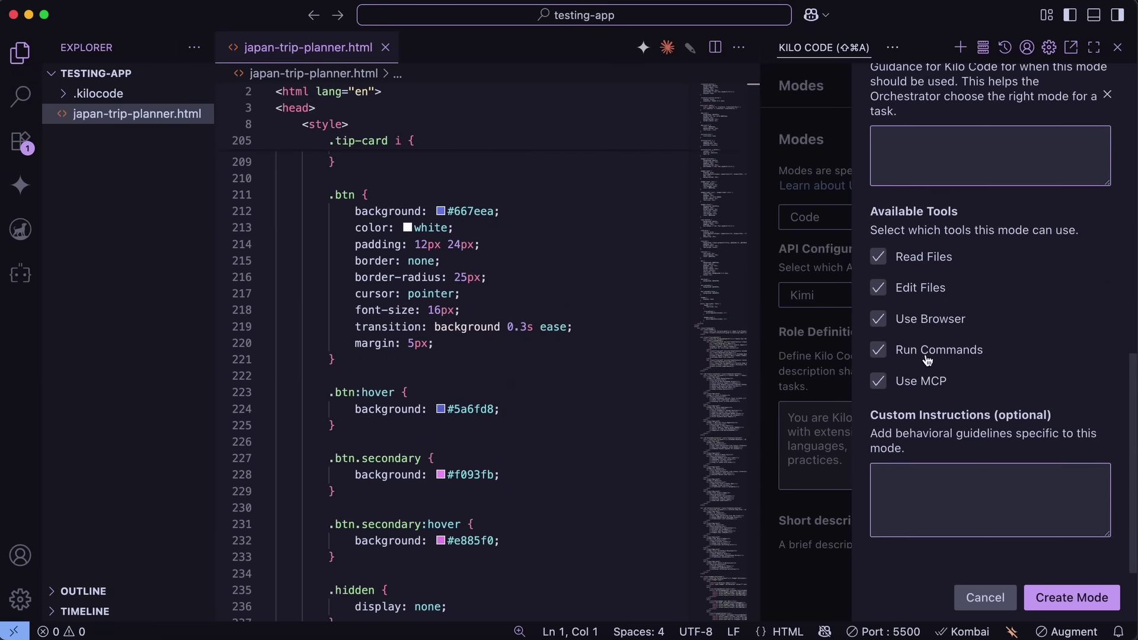
pyautogui.click(963, 595)
pyautogui.click(1082, 89)
pyautogui.scroll(10, 981, 275)
pyautogui.scroll(-5, 982, 279)
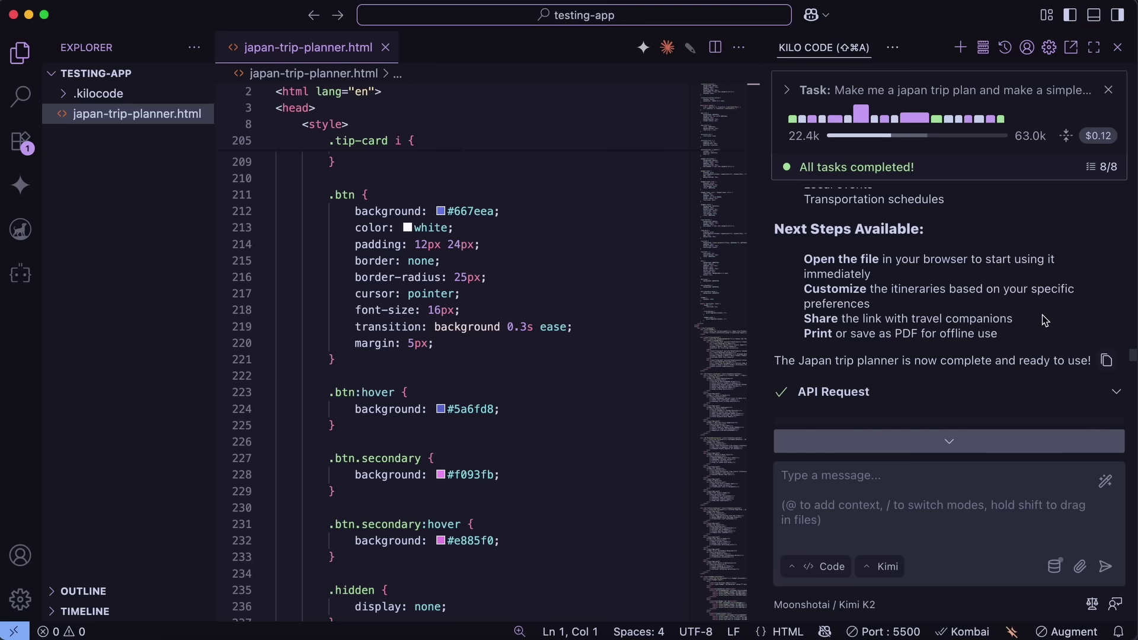
pyautogui.scroll(-10, 1041, 320)
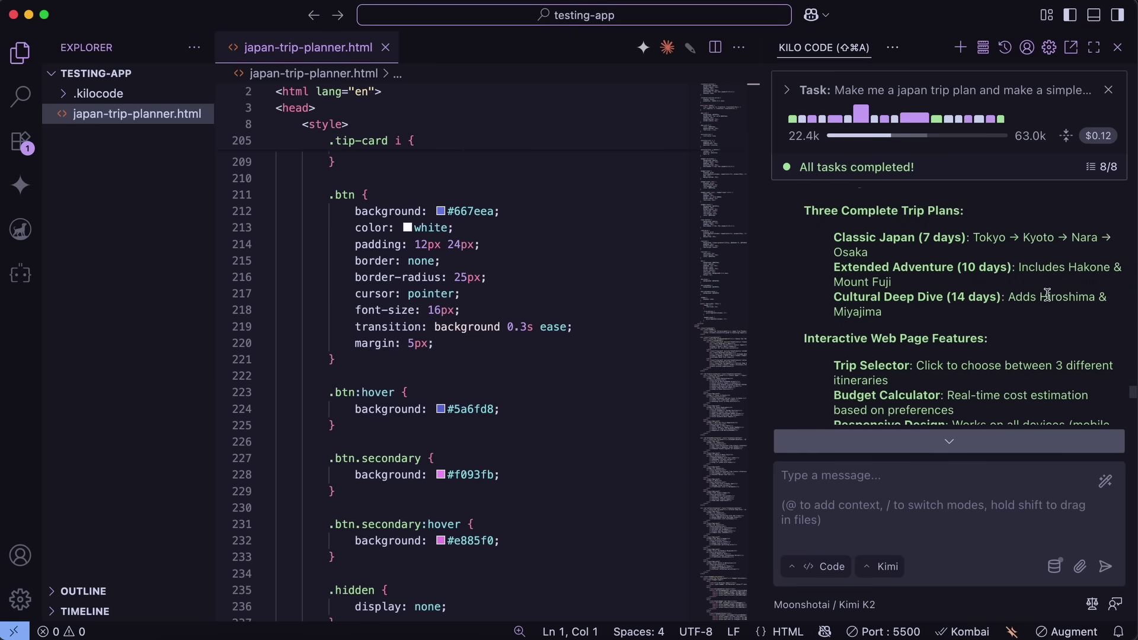
pyautogui.scroll(-5, 1060, 298)
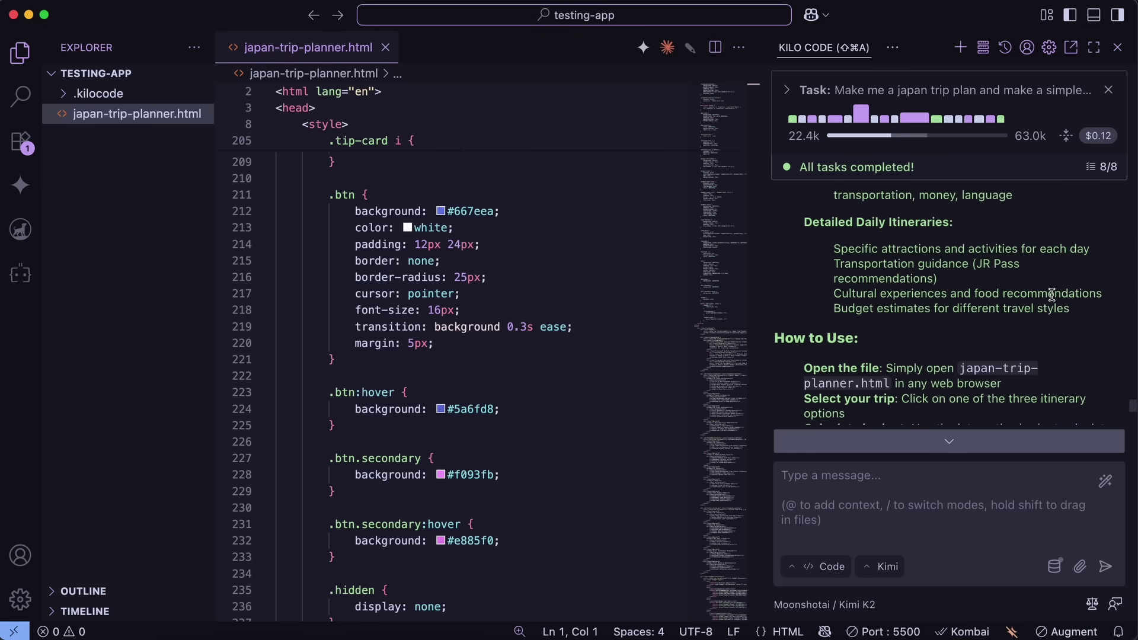
pyautogui.scroll(-5, 1052, 294)
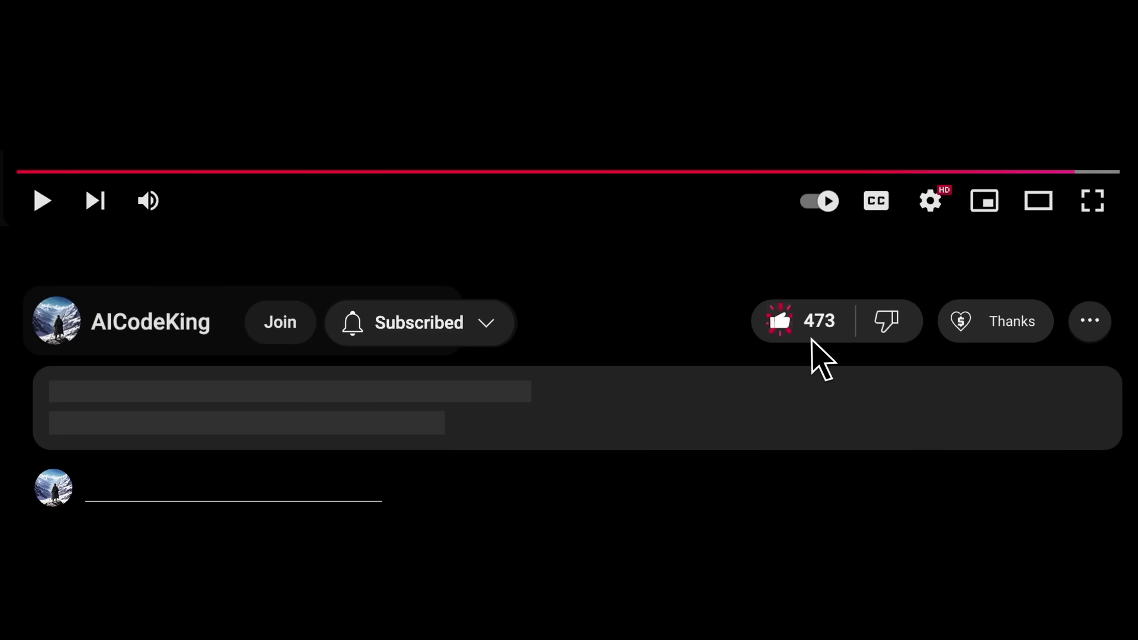
pyautogui.click(1002, 337)
pyautogui.moveTo(325, 384); pyautogui.dragTo(358, 382)
pyautogui.press('Escape')
pyautogui.click(283, 340)
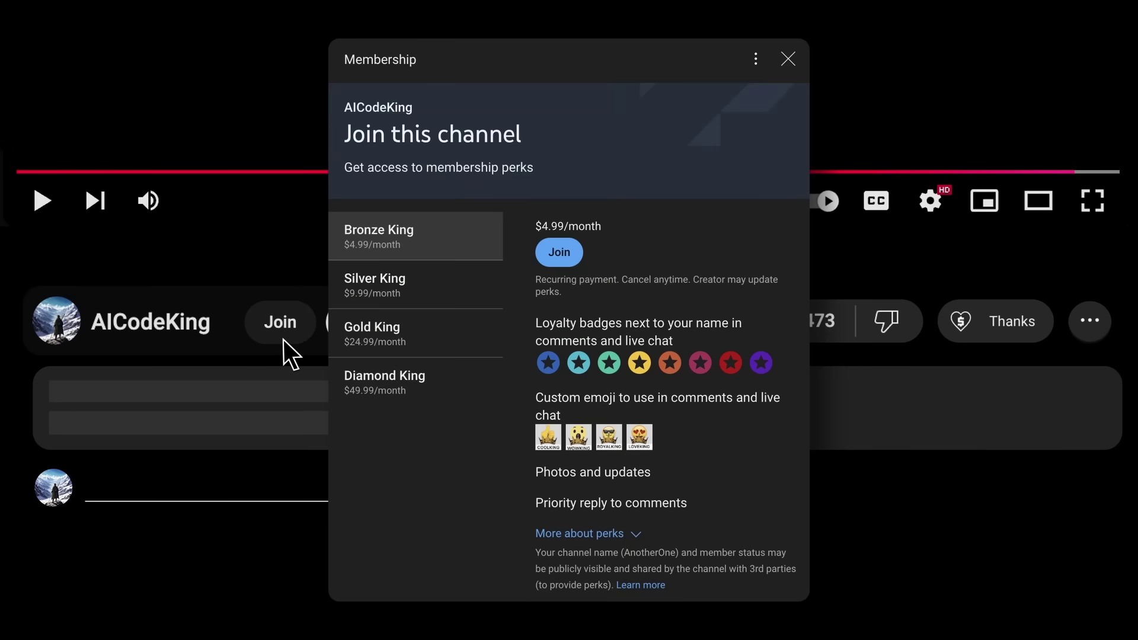